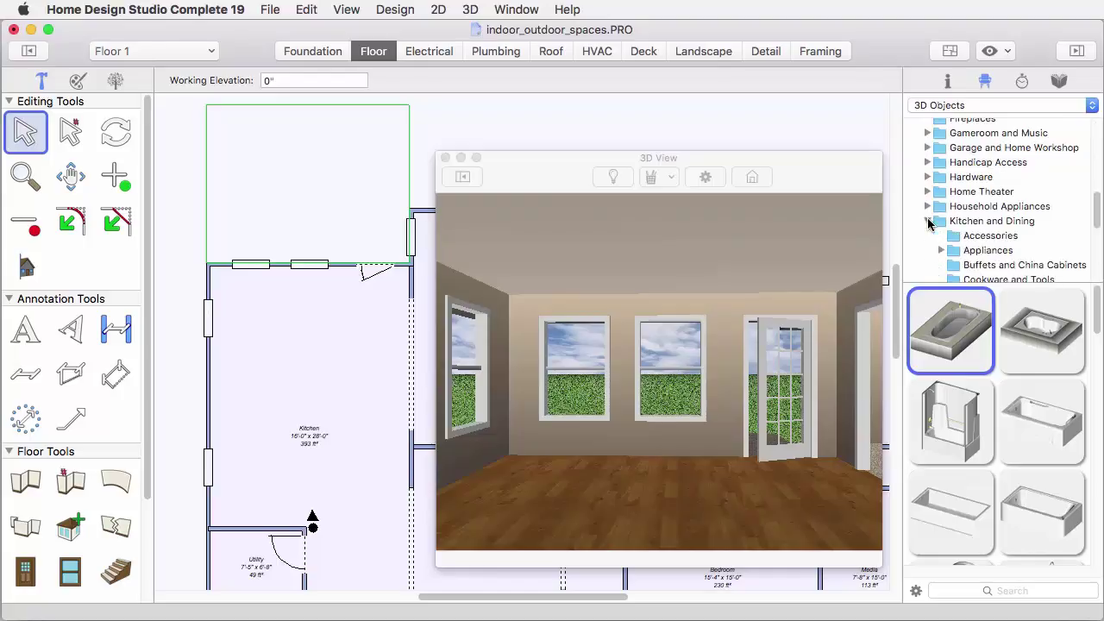
Place the round wooden table with curved metal legs from the Kitchen and Dining tables library in the upper middle of the kitchen
{"action": "left_click", "coordinate": [983, 238]}
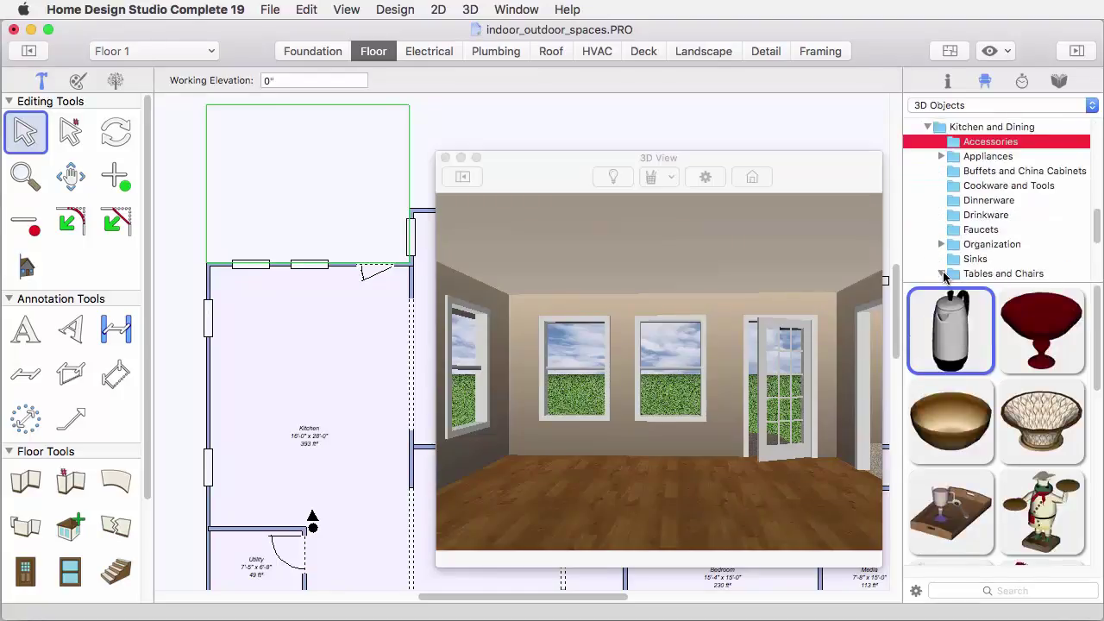
{"action": "left_click", "coordinate": [942, 273]}
{"action": "scroll", "coordinate": [975, 255], "scroll_direction": "down", "scroll_amount": 5}
{"action": "left_click", "coordinate": [991, 162]}
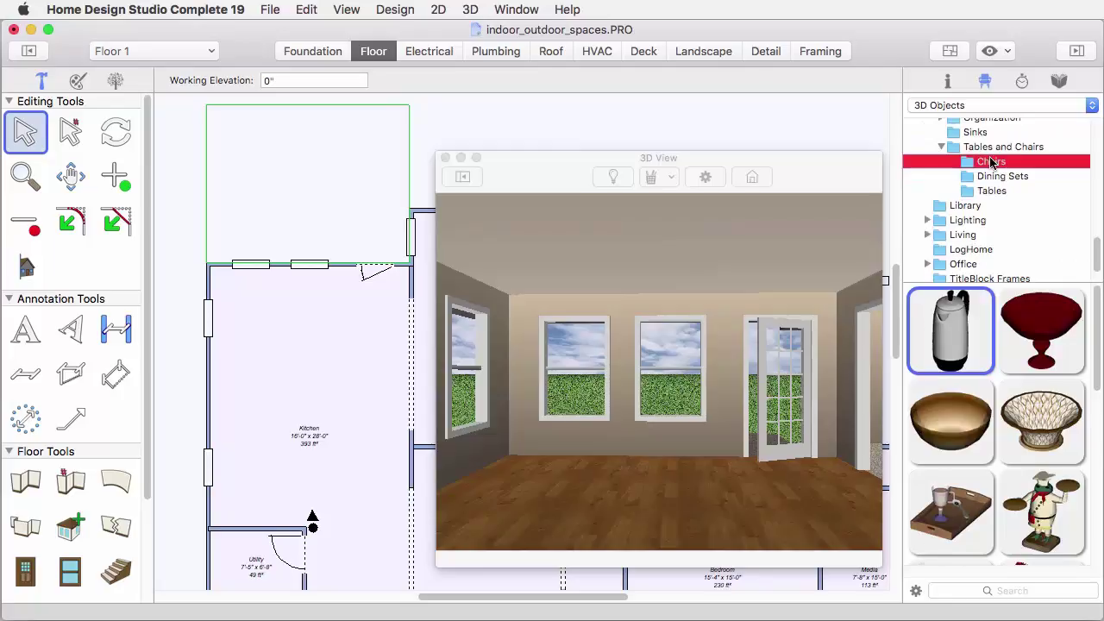
{"action": "left_click", "coordinate": [1000, 177]}
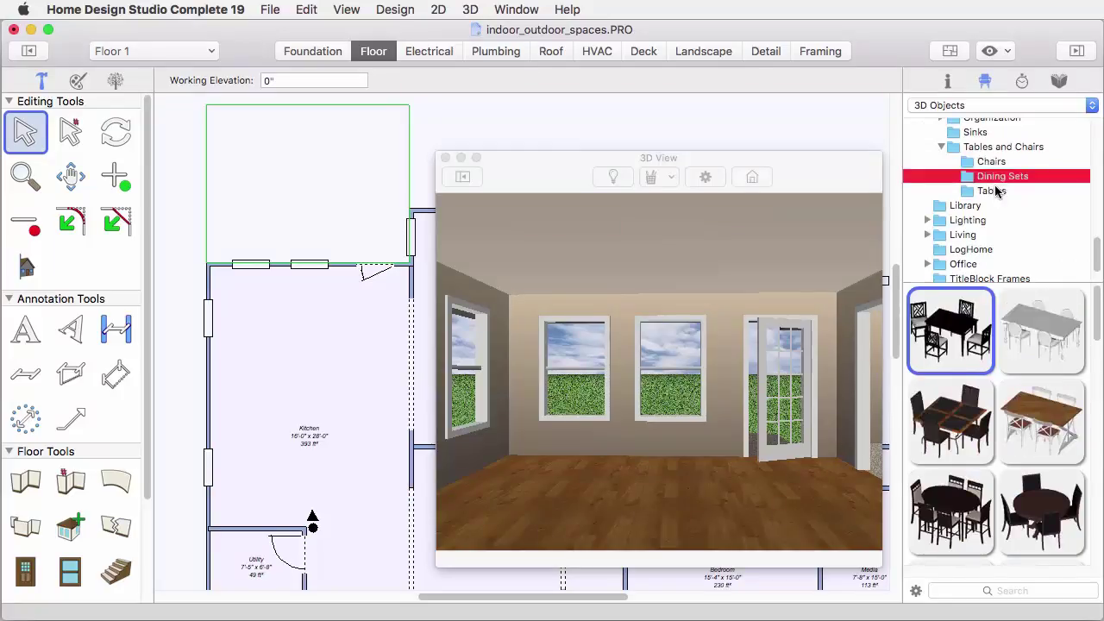
{"action": "left_click", "coordinate": [996, 192]}
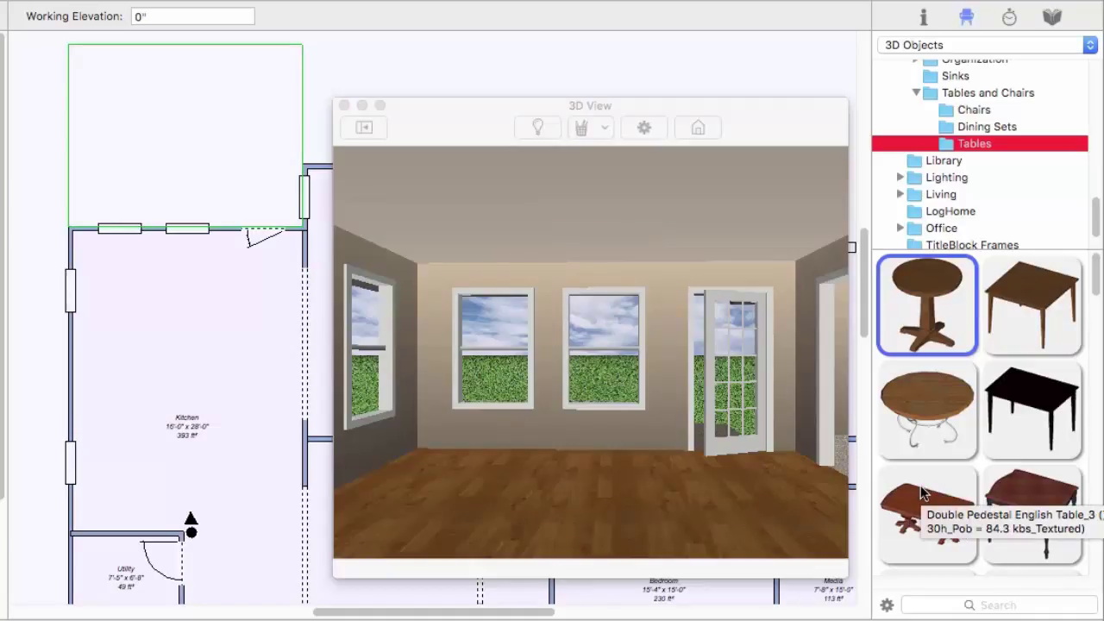
{"action": "left_click", "coordinate": [928, 408]}
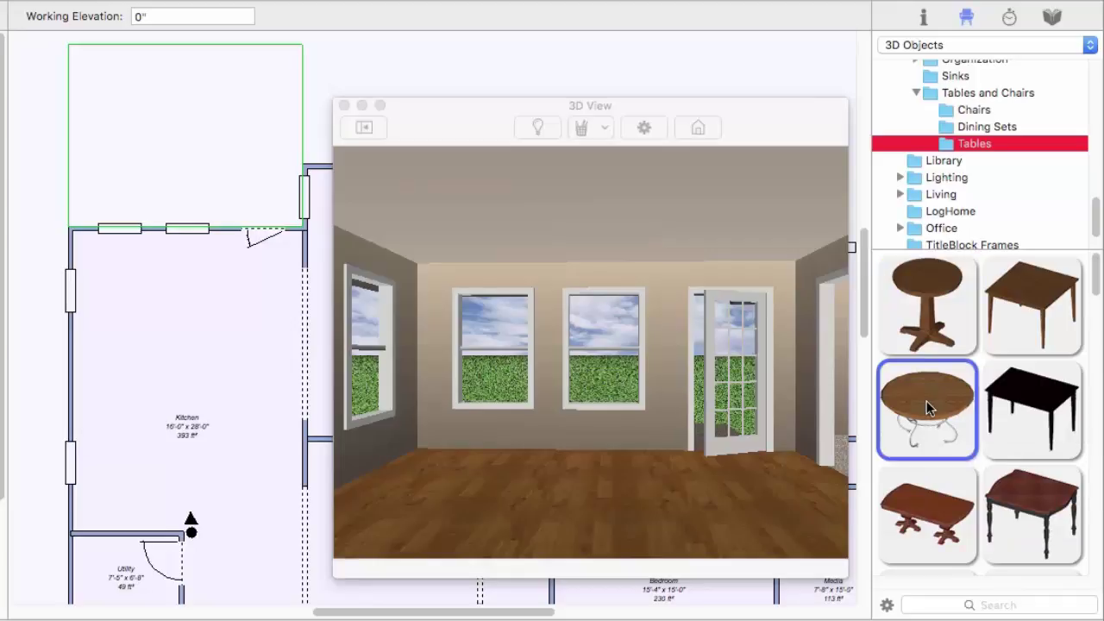
{"action": "left_click_drag", "start_coordinate": [928, 408], "coordinate": [191, 303]}
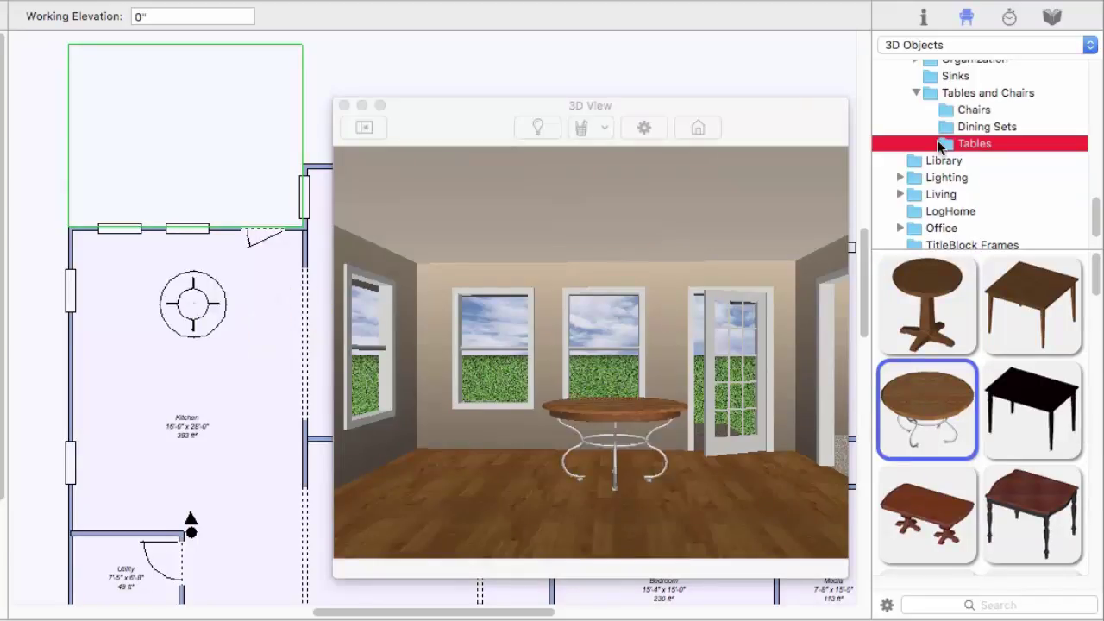
Try two padded chairs with scrolled metal legs from the Chairs category, one above and one to the right of the table
{"action": "left_click", "coordinate": [956, 114]}
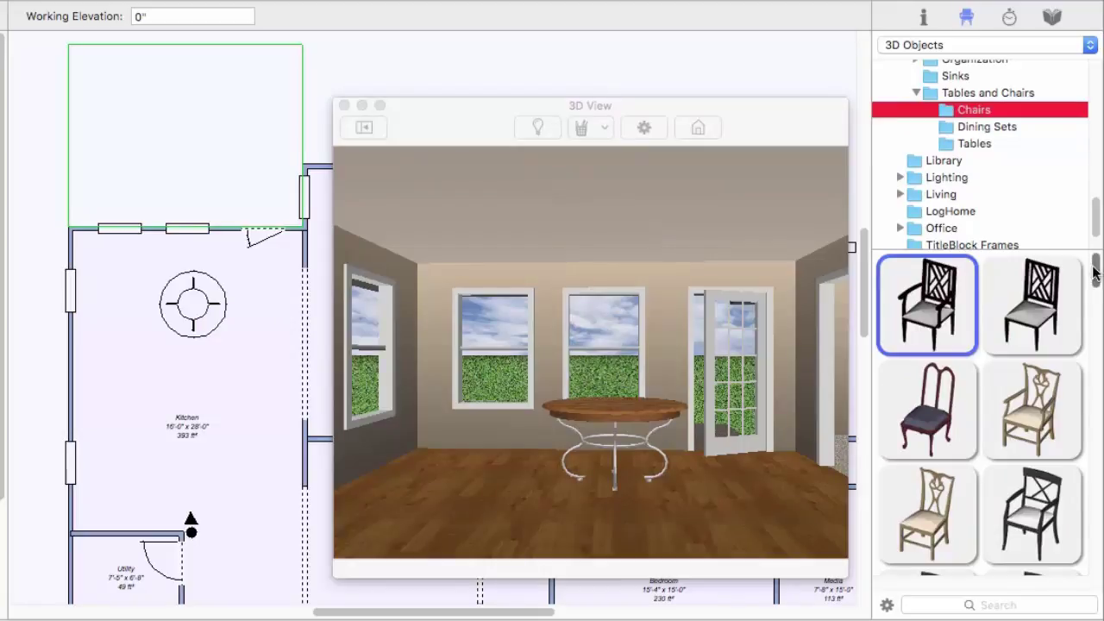
{"action": "left_click_drag", "start_coordinate": [1094, 273], "coordinate": [1074, 510]}
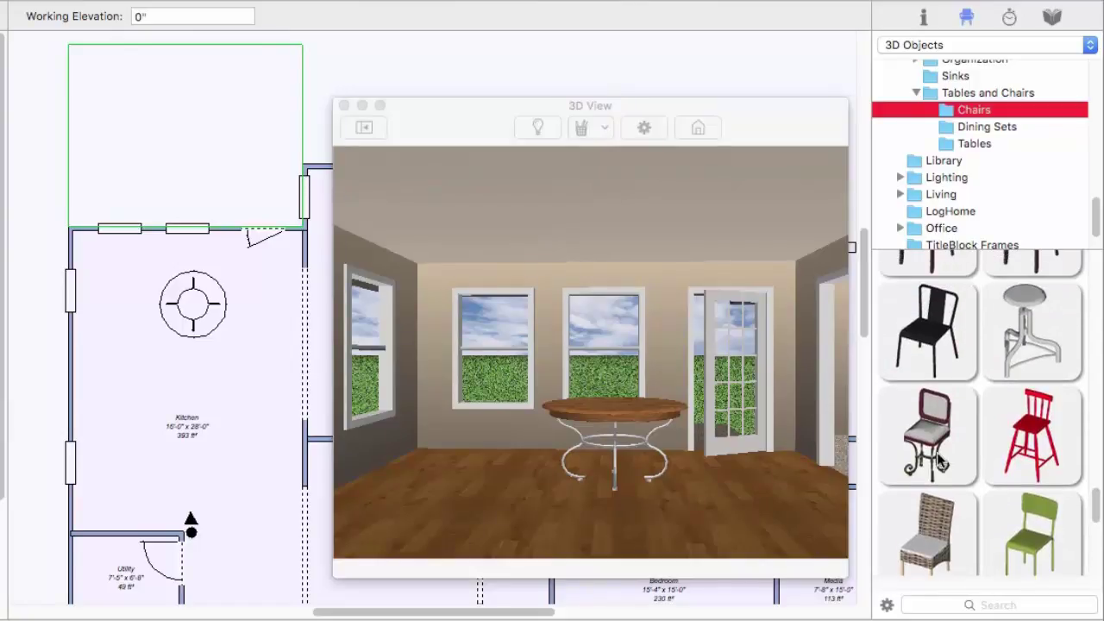
{"action": "left_click_drag", "start_coordinate": [939, 461], "coordinate": [198, 270]}
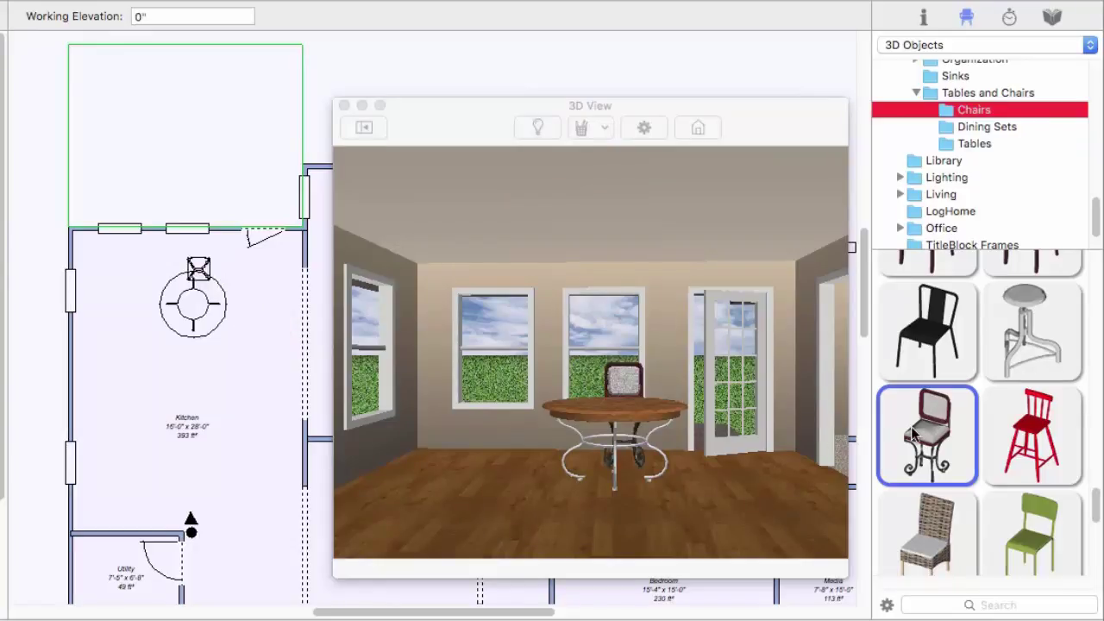
{"action": "left_click_drag", "start_coordinate": [914, 436], "coordinate": [231, 305]}
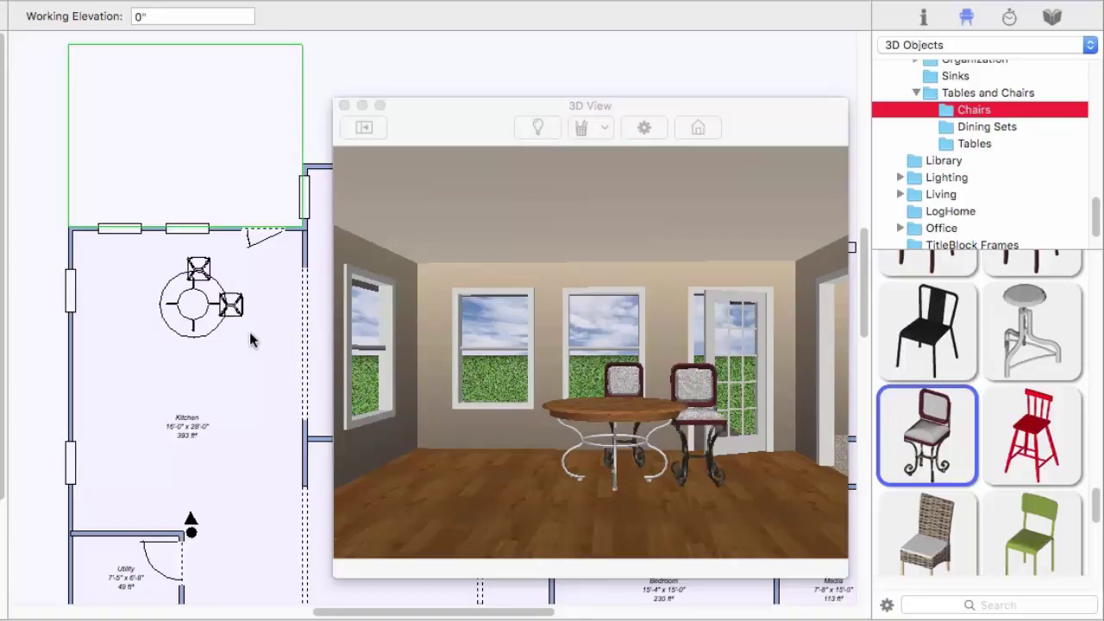
Delete both padded metal-legged chairs from around the round table
{"action": "left_click", "coordinate": [231, 305]}
{"action": "key", "text": "Delete"}
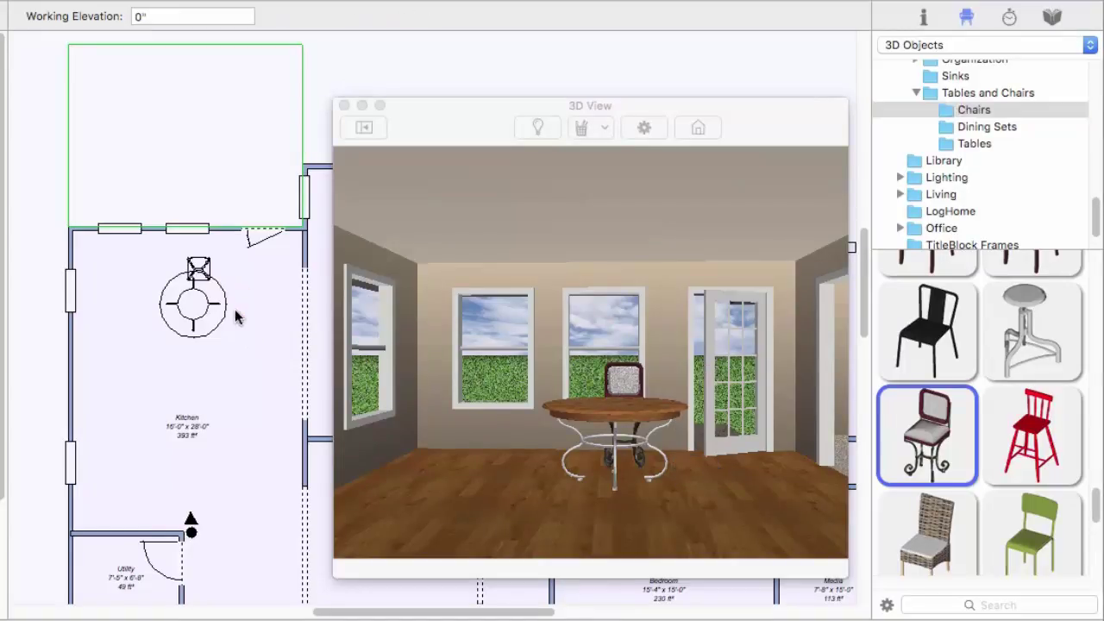
{"action": "left_click", "coordinate": [198, 269]}
{"action": "key", "text": "Delete"}
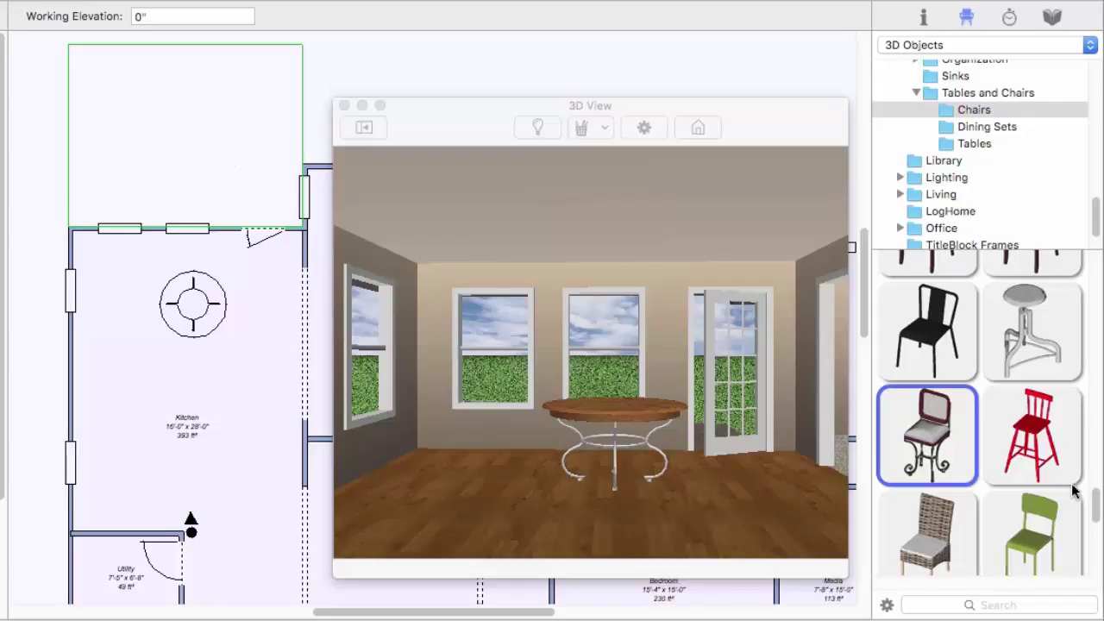
Place four armless ladder-back wooden chairs around the round table, one on each side
{"action": "left_click_drag", "start_coordinate": [1093, 507], "coordinate": [1092, 332]}
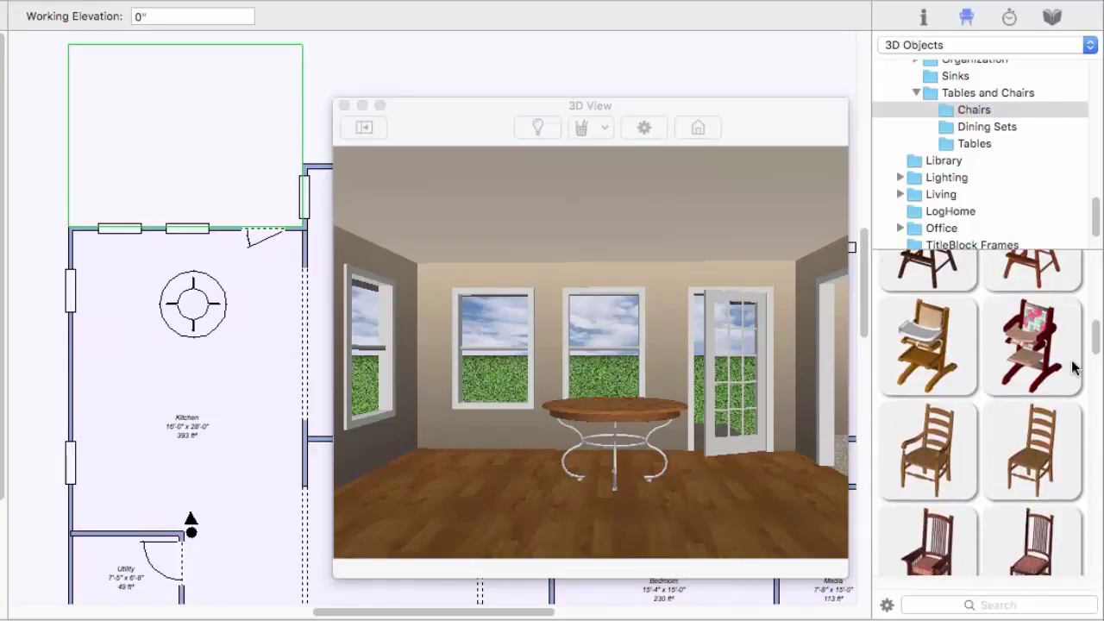
{"action": "left_click_drag", "start_coordinate": [1035, 453], "coordinate": [688, 478]}
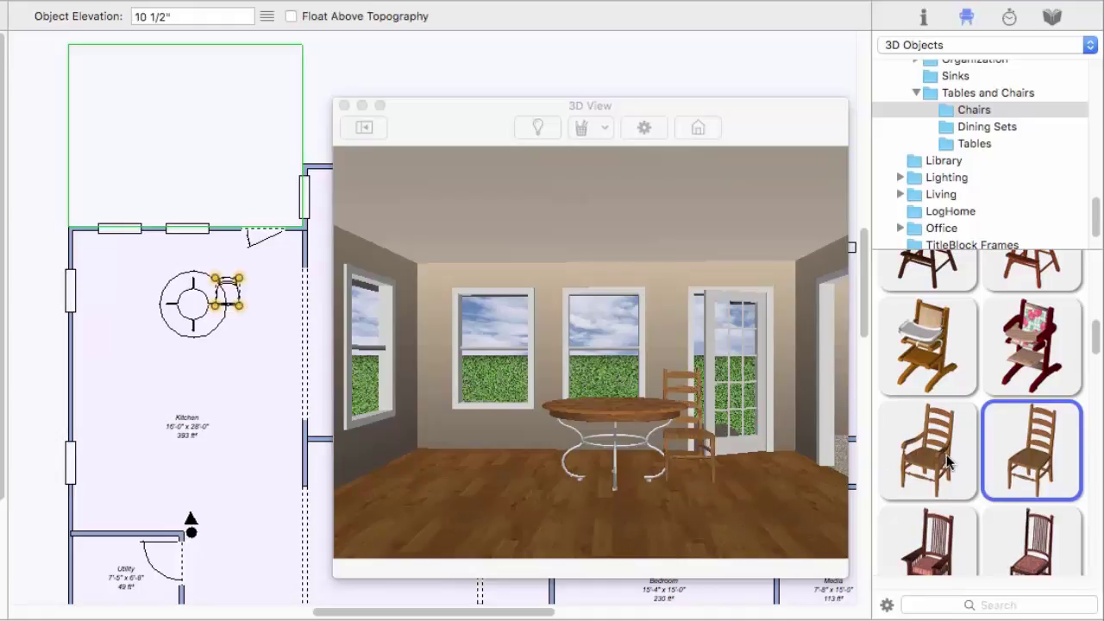
{"action": "left_click_drag", "start_coordinate": [1028, 450], "coordinate": [617, 490]}
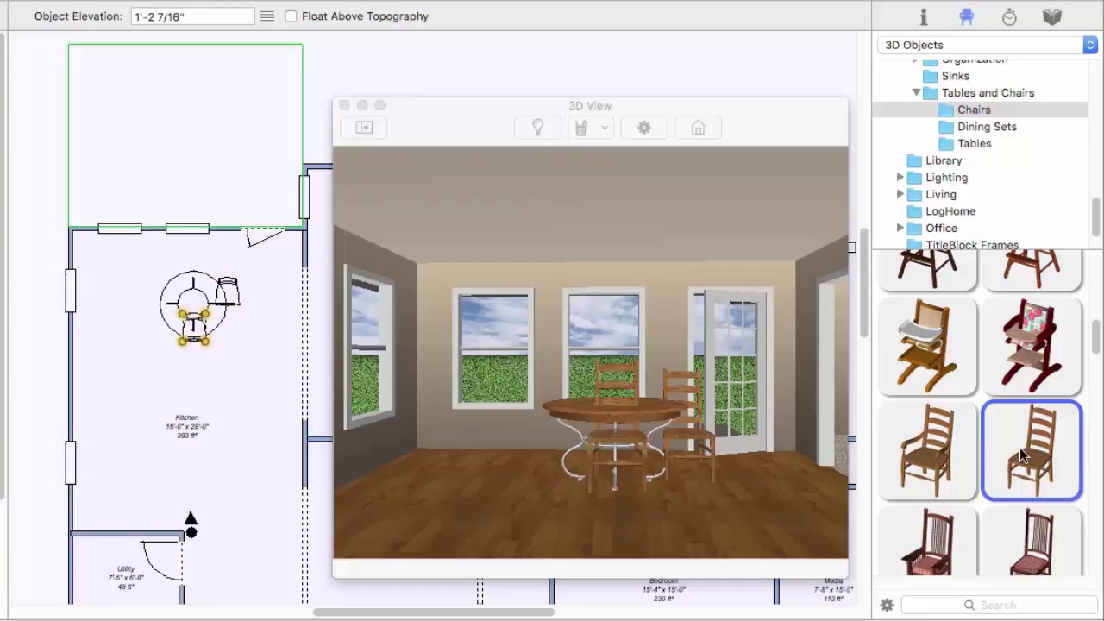
{"action": "mouse_move", "coordinate": [1023, 456]}
{"action": "left_mouse_down"}
{"action": "mouse_move", "coordinate": [479, 355]}
{"action": "mouse_move", "coordinate": [227, 291]}
{"action": "mouse_move", "coordinate": [191, 294]}
{"action": "mouse_move", "coordinate": [194, 281]}
{"action": "left_mouse_up"}
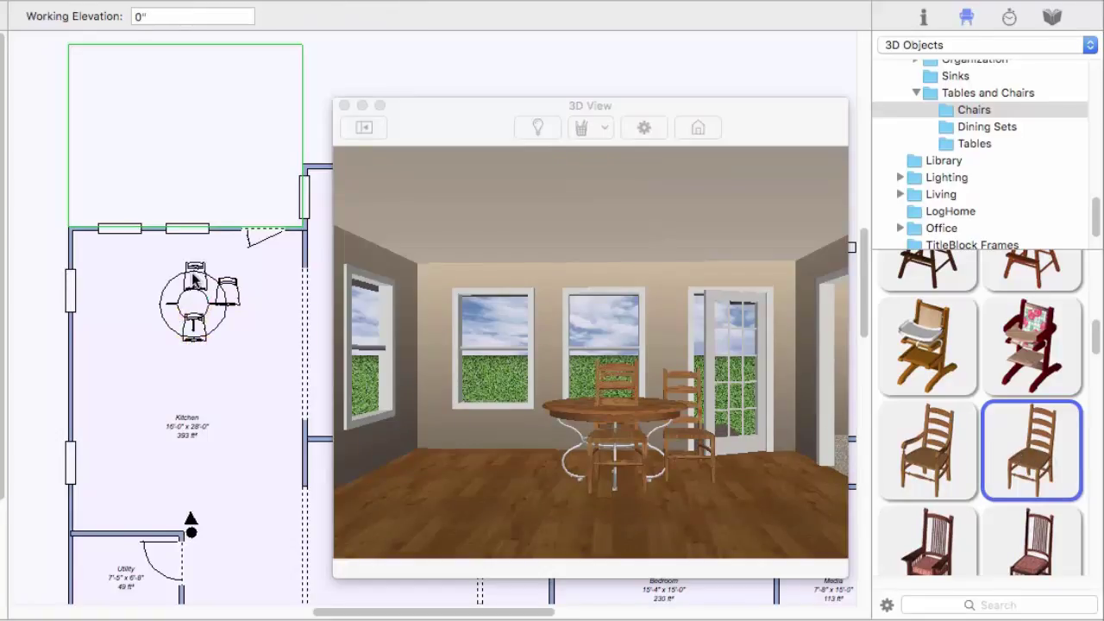
{"action": "left_click_drag", "start_coordinate": [983, 444], "coordinate": [158, 302]}
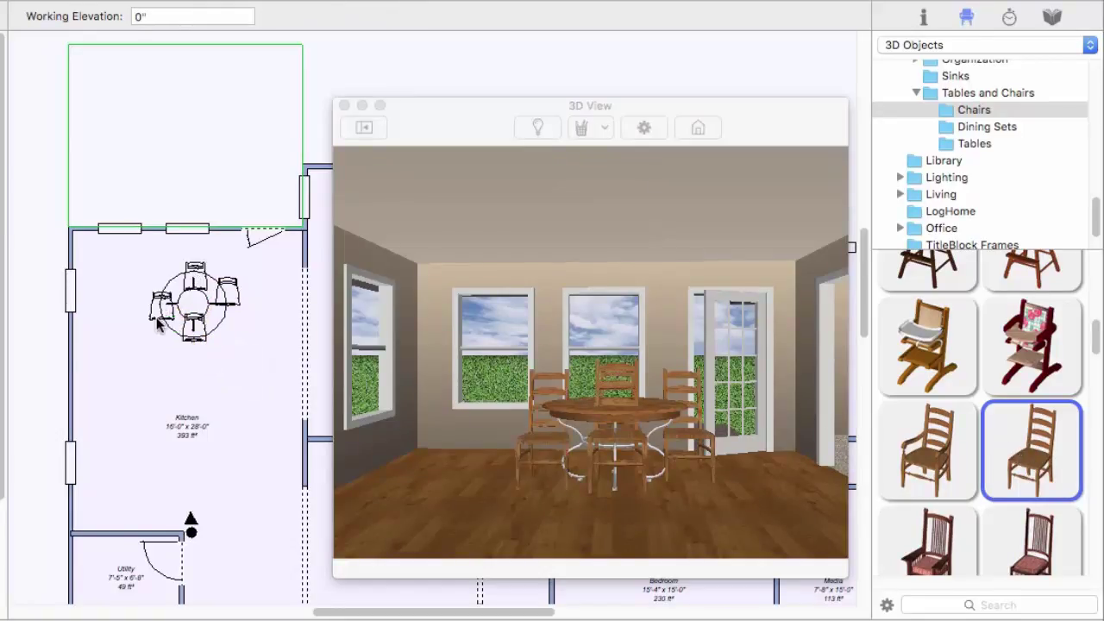
Move the left chair outward from the table, and nudge the upper chair up and slightly left in the floor plan
{"action": "left_click", "coordinate": [158, 316]}
{"action": "left_click_drag", "start_coordinate": [150, 310], "coordinate": [134, 311]}
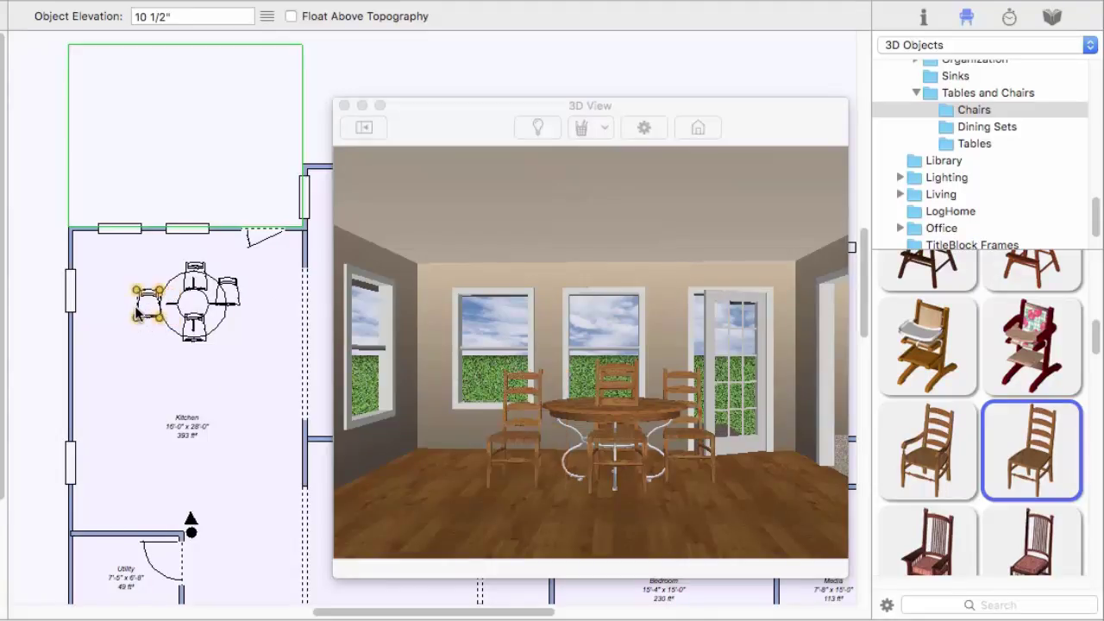
{"action": "left_click", "coordinate": [195, 270]}
{"action": "key", "text": "Up"}
{"action": "key", "text": "Up"}
{"action": "key", "text": "Up"}
{"action": "key", "text": "Up"}
{"action": "key", "text": "Up"}
{"action": "key", "text": "Up"}
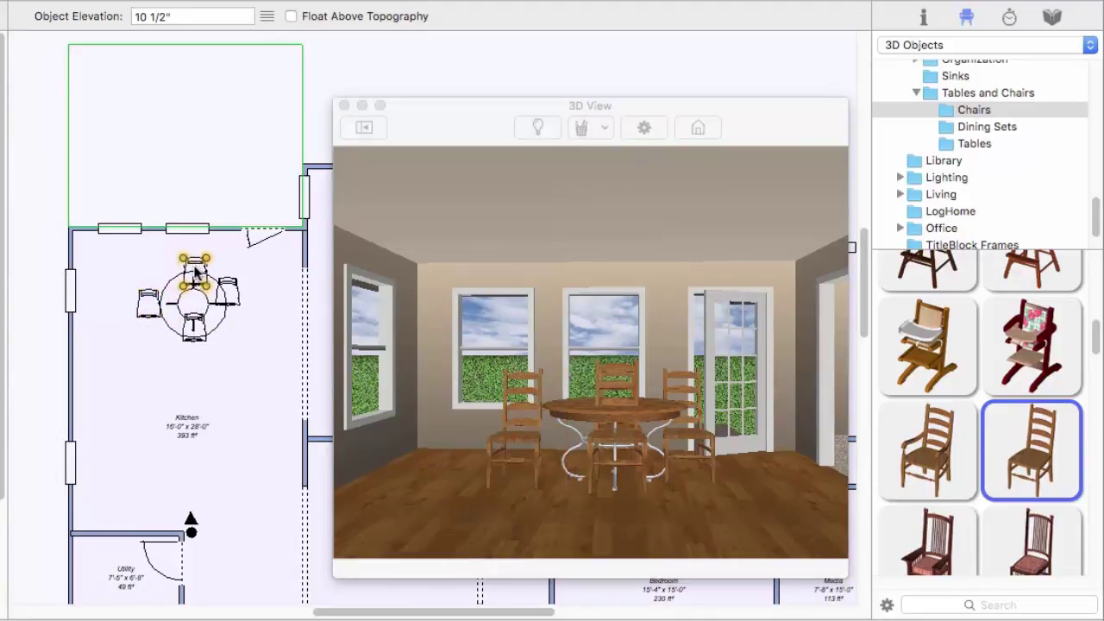
{"action": "key", "text": "Left"}
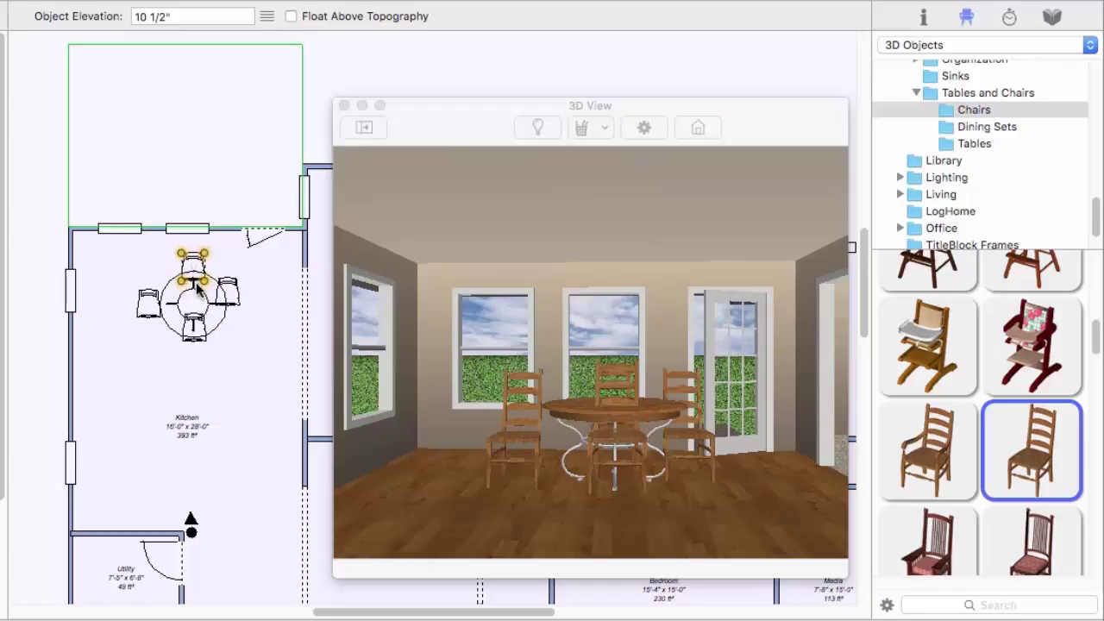
Nudge the right chair outward and slightly down so it lines up with the middle of the table
{"action": "left_click", "coordinate": [240, 304]}
{"action": "key", "text": "Right"}
{"action": "key", "text": "Right"}
{"action": "key", "text": "Right"}
{"action": "key", "text": "Right"}
{"action": "key", "text": "Right"}
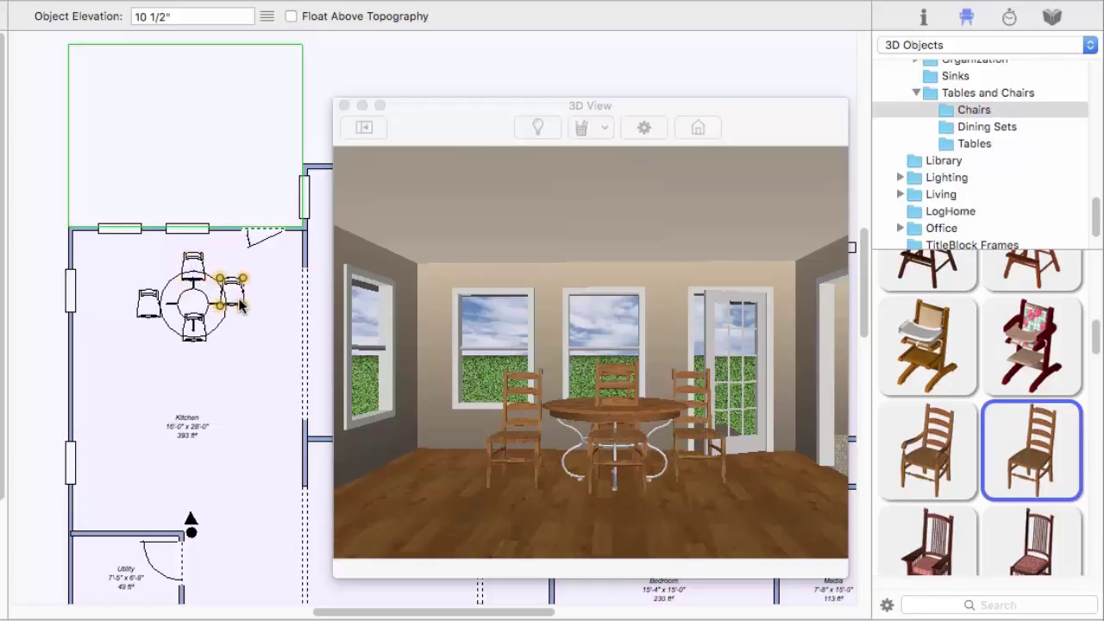
{"action": "key", "text": "Down"}
{"action": "key", "text": "Down"}
{"action": "key", "text": "Down"}
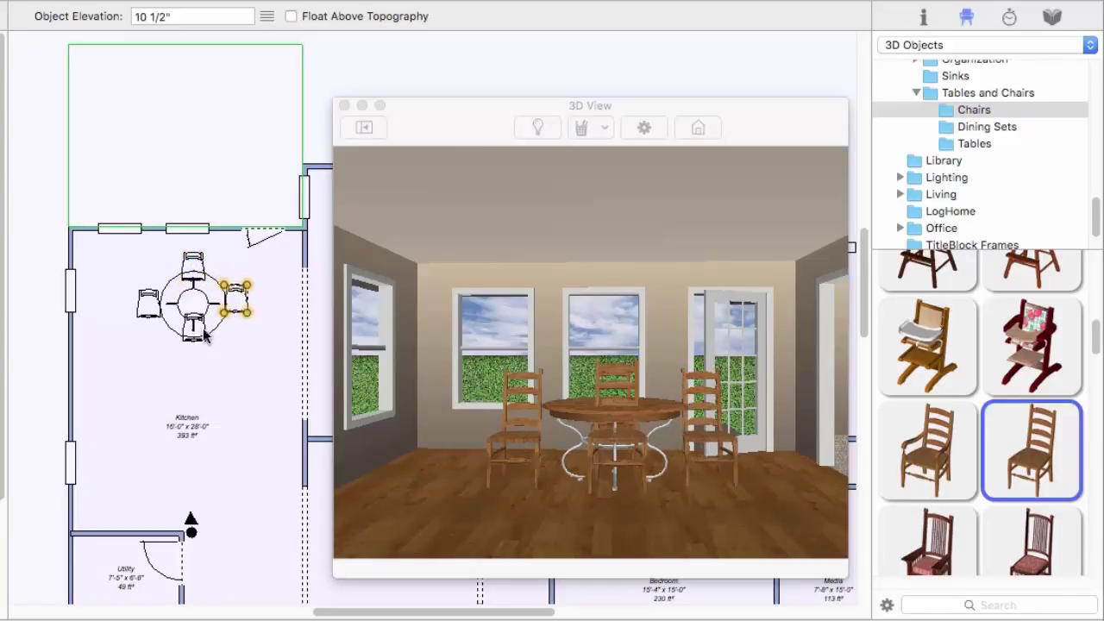
Nudge the lower chair down in the plan, away from the table's center
{"action": "left_click", "coordinate": [197, 339]}
{"action": "key", "text": "Down"}
{"action": "key", "text": "Down"}
{"action": "key", "text": "Down"}
{"action": "key", "text": "Down"}
{"action": "key", "text": "Down"}
{"action": "key", "text": "Down"}
{"action": "key", "text": "Down"}
{"action": "key", "text": "Down"}
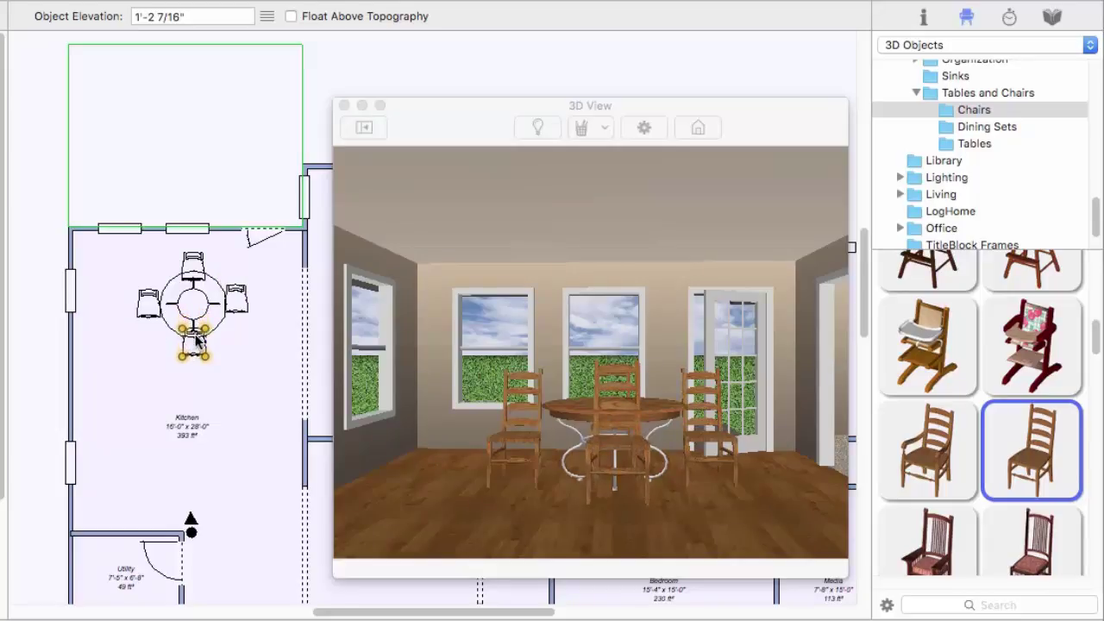
Set the lower chair's angle to 180° so it faces the table
{"action": "left_click", "coordinate": [923, 17]}
{"action": "left_click", "coordinate": [992, 63]}
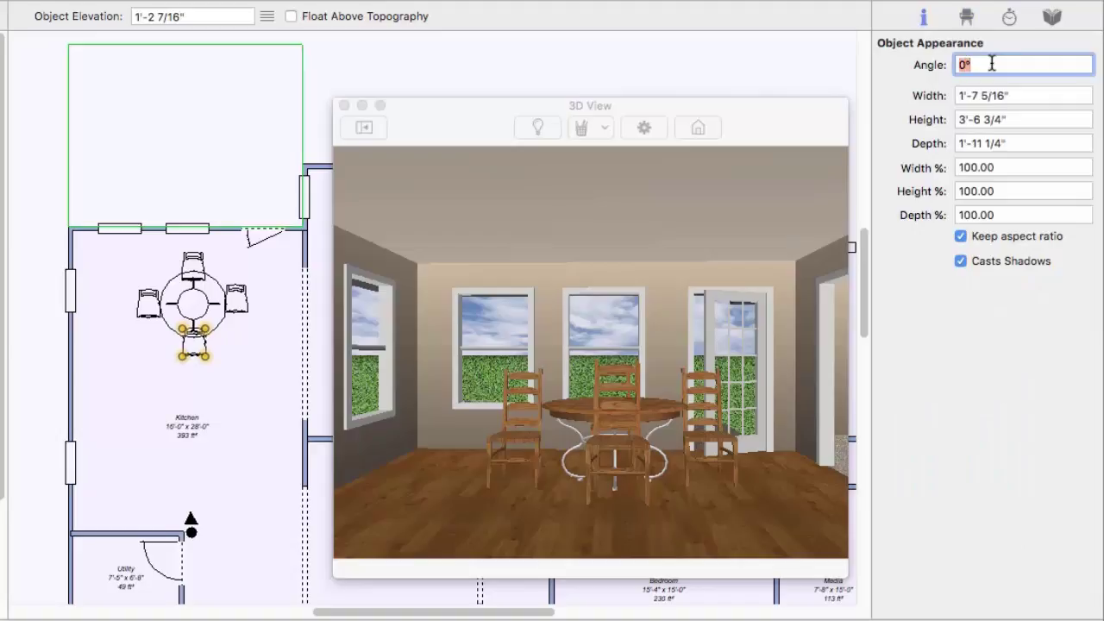
{"action": "type", "text": "180"}
{"action": "key", "text": "Return"}
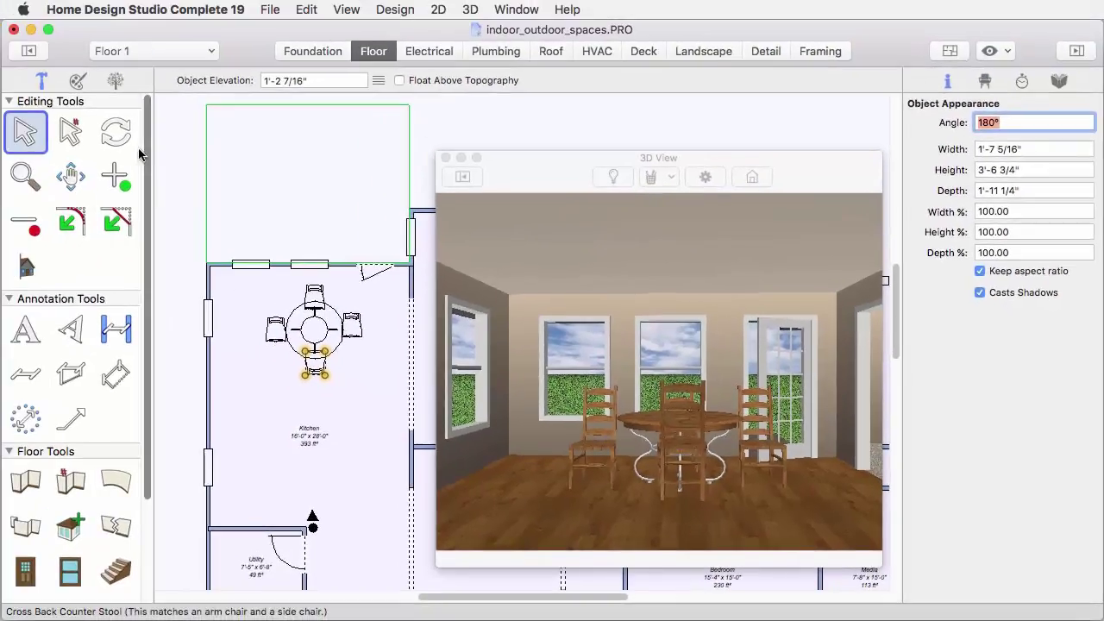
Rotate the left chair to about 80° and the right chair to about 270° so both face the table, then clear the selection
{"action": "left_click", "coordinate": [117, 132]}
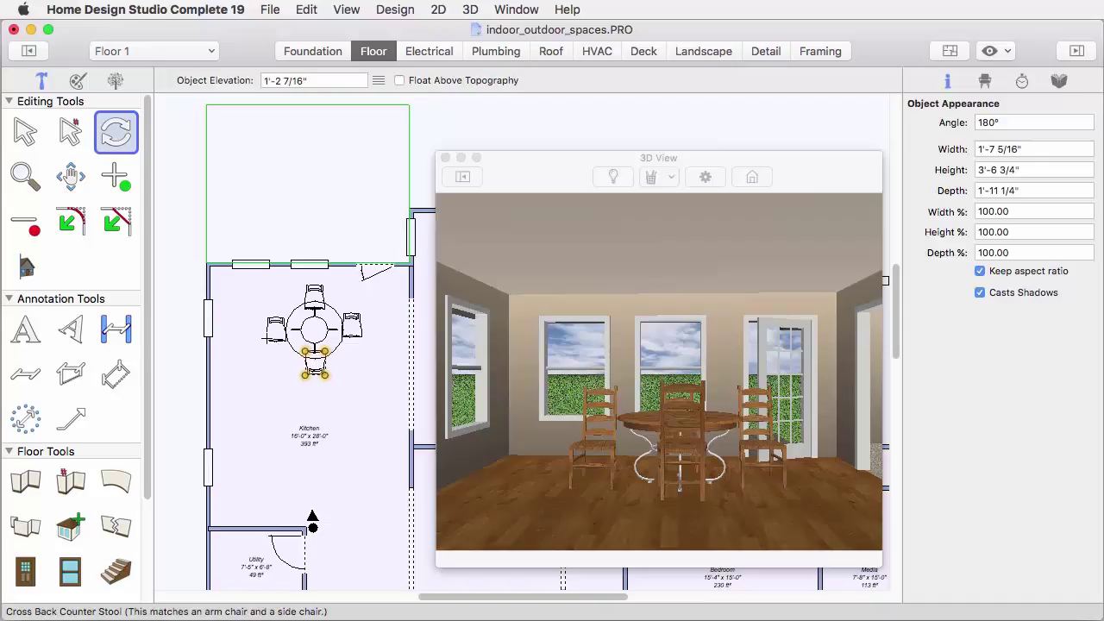
{"action": "left_click", "coordinate": [269, 330]}
{"action": "mouse_move", "coordinate": [269, 330]}
{"action": "left_mouse_down"}
{"action": "mouse_move", "coordinate": [262, 321]}
{"action": "mouse_move", "coordinate": [257, 339]}
{"action": "left_mouse_up"}
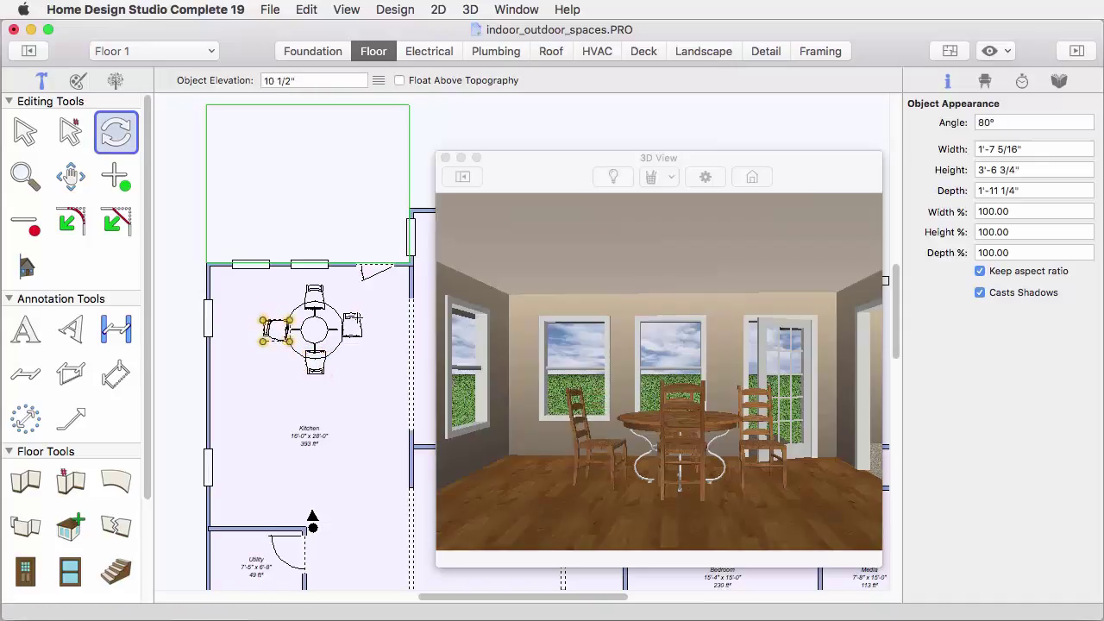
{"action": "left_click", "coordinate": [355, 323]}
{"action": "mouse_move", "coordinate": [355, 322]}
{"action": "left_mouse_down"}
{"action": "mouse_move", "coordinate": [362, 313]}
{"action": "mouse_move", "coordinate": [363, 340]}
{"action": "left_mouse_up"}
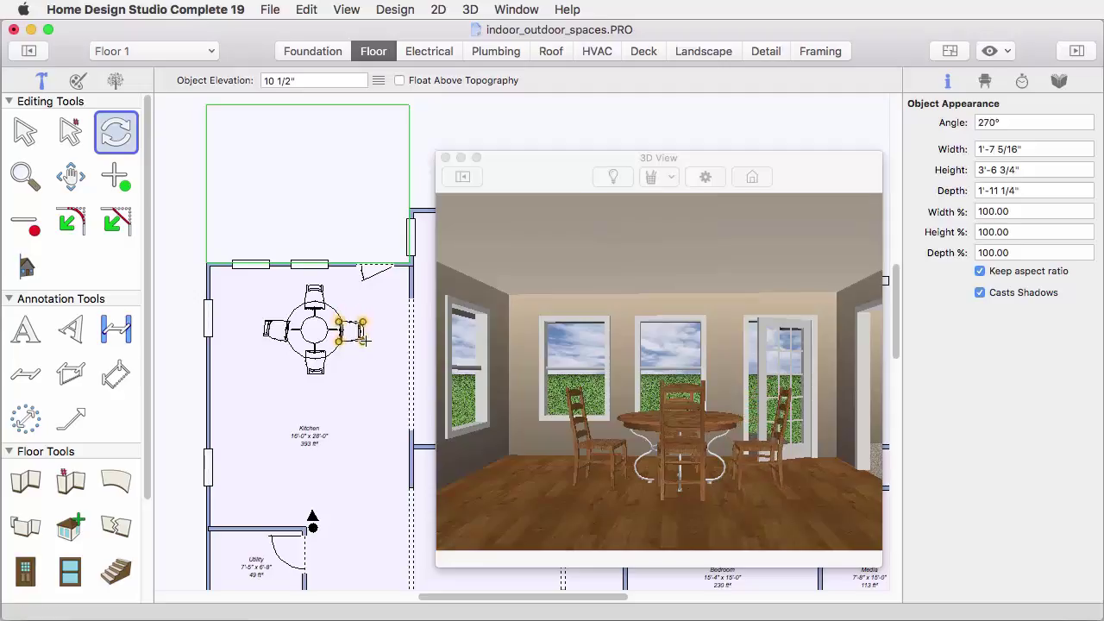
{"action": "left_click", "coordinate": [29, 140]}
{"action": "left_click", "coordinate": [161, 188]}
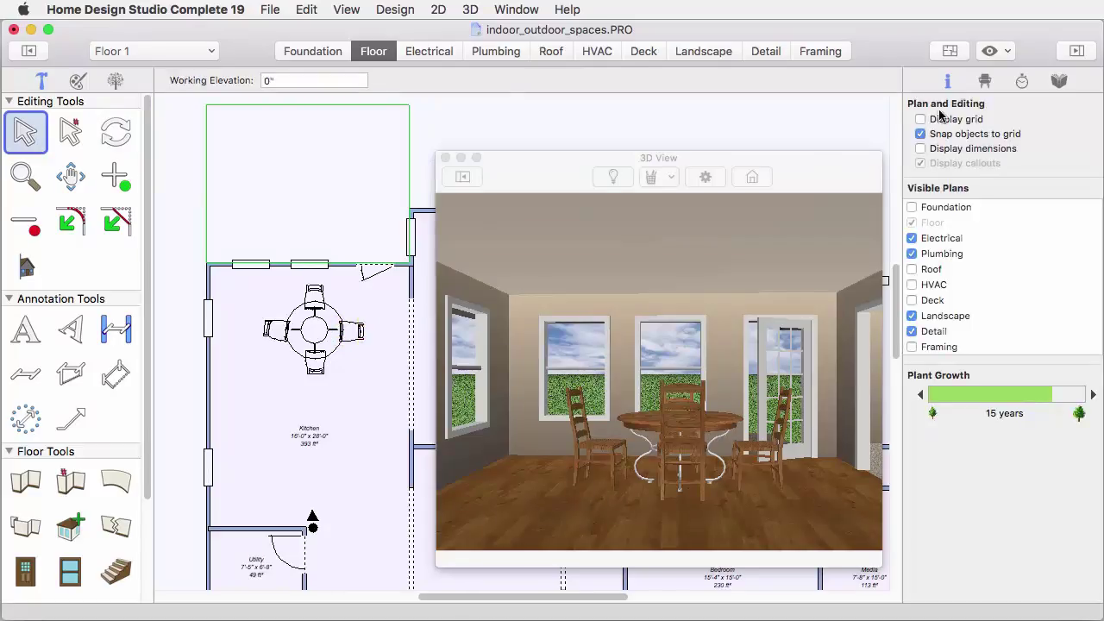
Place the round red rug from the Traditional and Persian Karastan Rugs collection under the table, centered on it
{"action": "left_click", "coordinate": [985, 83]}
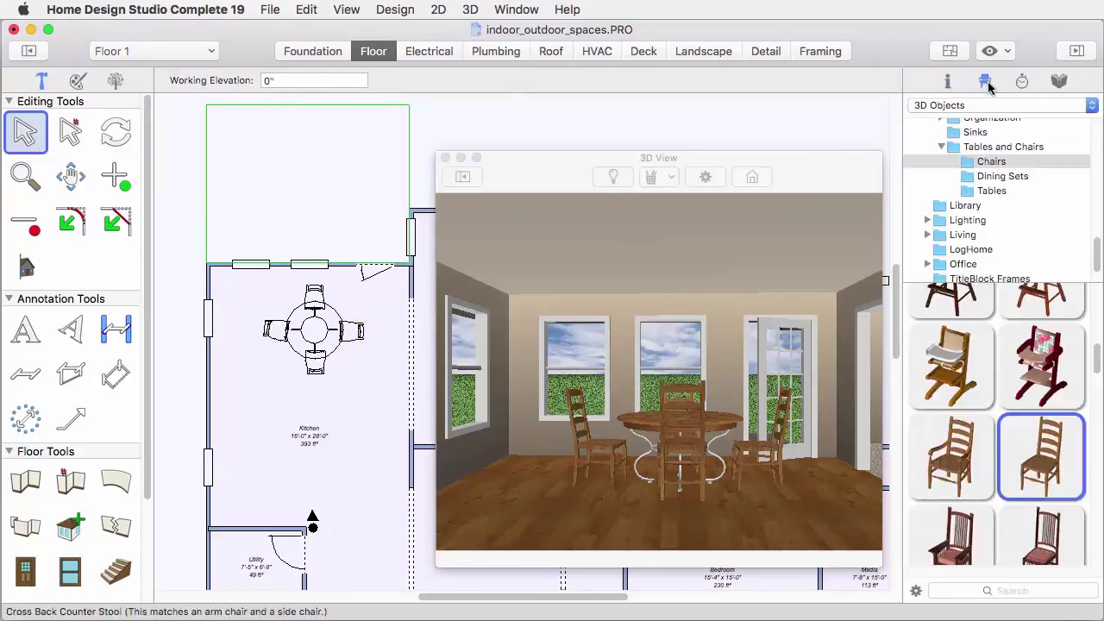
{"action": "left_click_drag", "start_coordinate": [1095, 252], "coordinate": [1094, 181]}
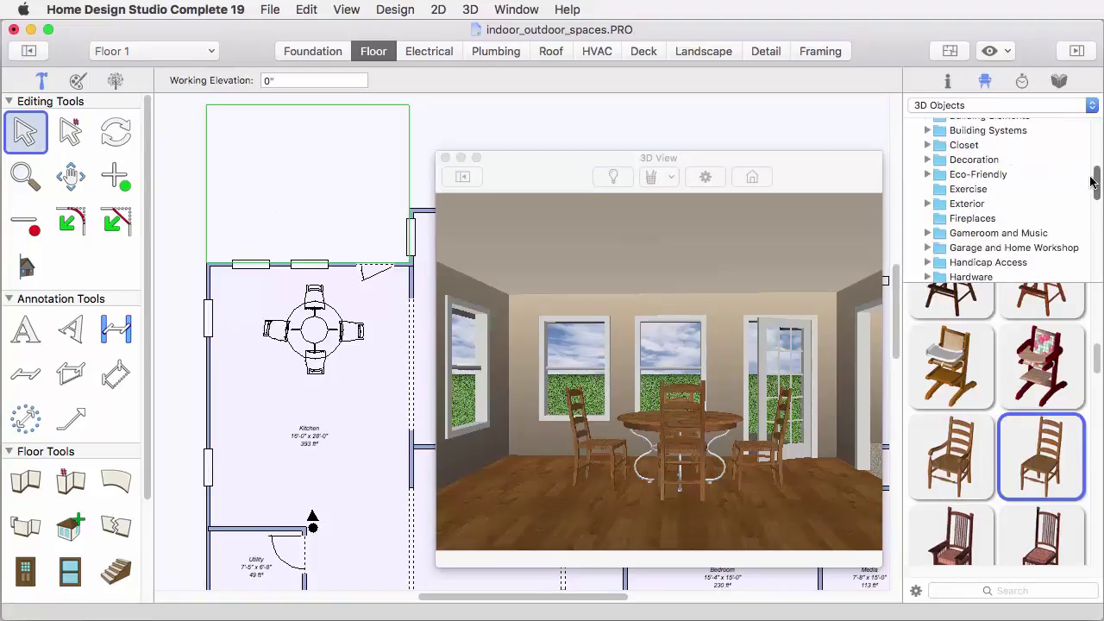
{"action": "double_click", "coordinate": [931, 160]}
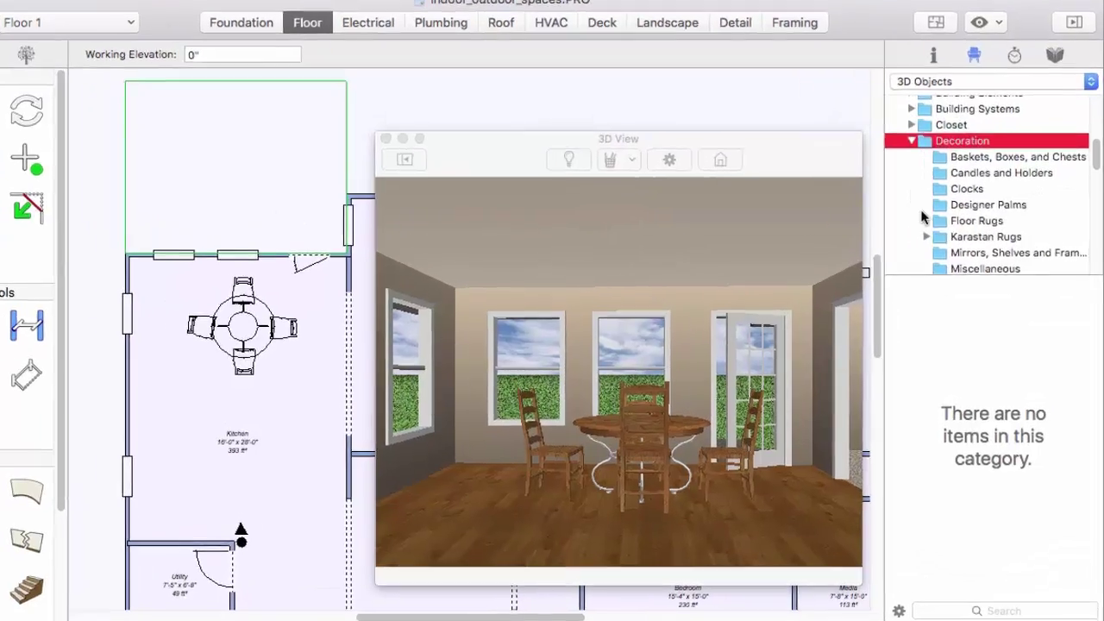
{"action": "left_click", "coordinate": [926, 236]}
{"action": "scroll", "coordinate": [970, 223], "scroll_direction": "down", "scroll_amount": 3}
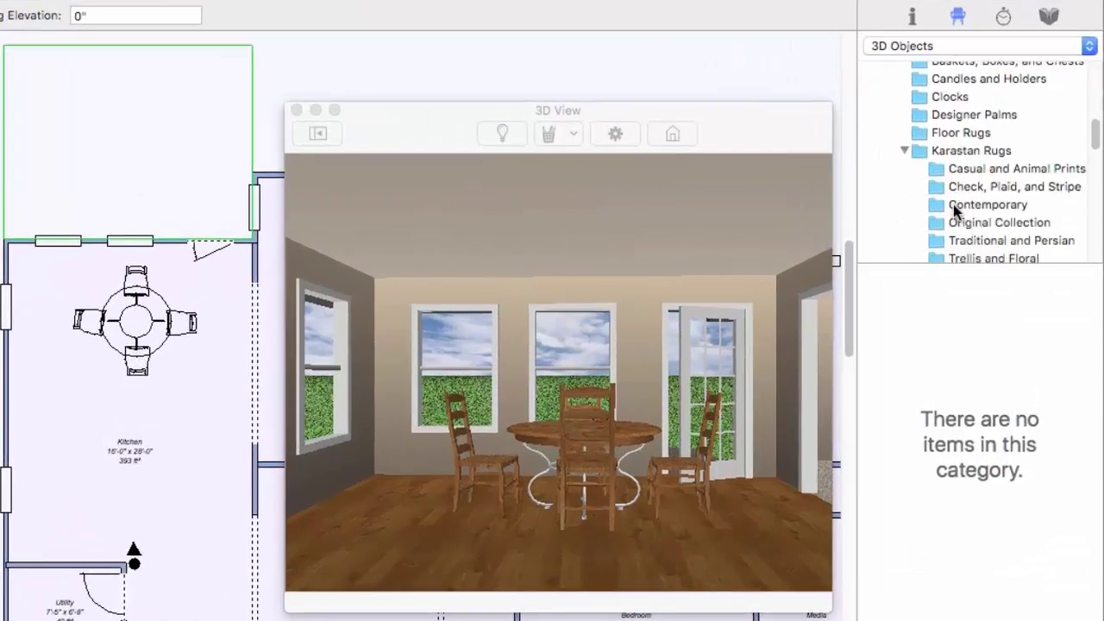
{"action": "left_click", "coordinate": [955, 221]}
{"action": "scroll", "coordinate": [979, 365], "scroll_direction": "down", "scroll_amount": 4}
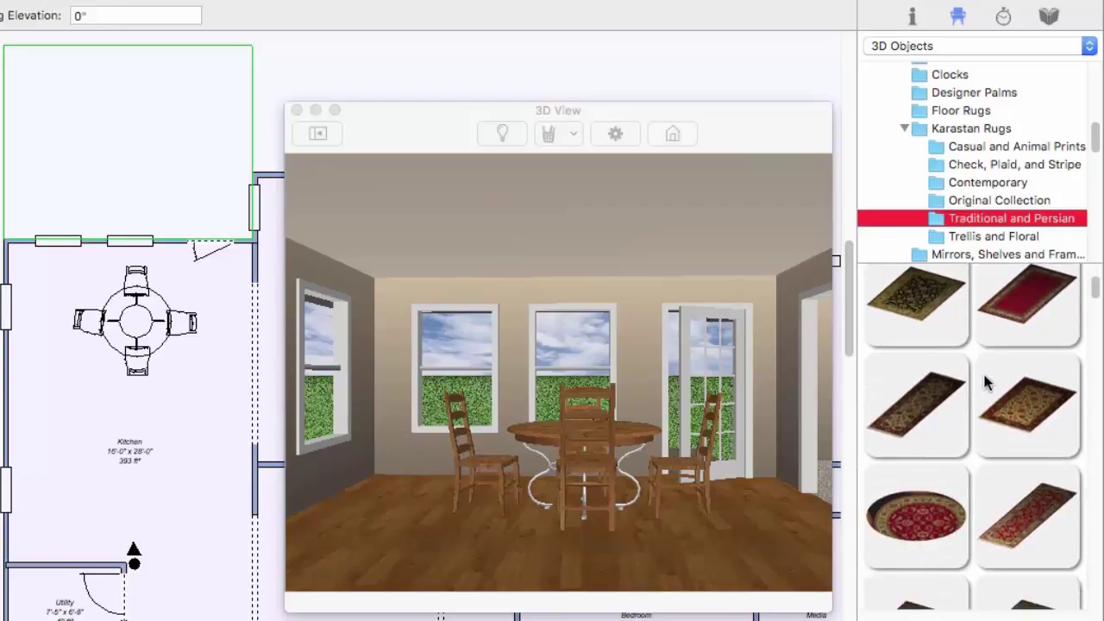
{"action": "left_click", "coordinate": [925, 514]}
{"action": "left_click_drag", "start_coordinate": [925, 514], "coordinate": [133, 326]}
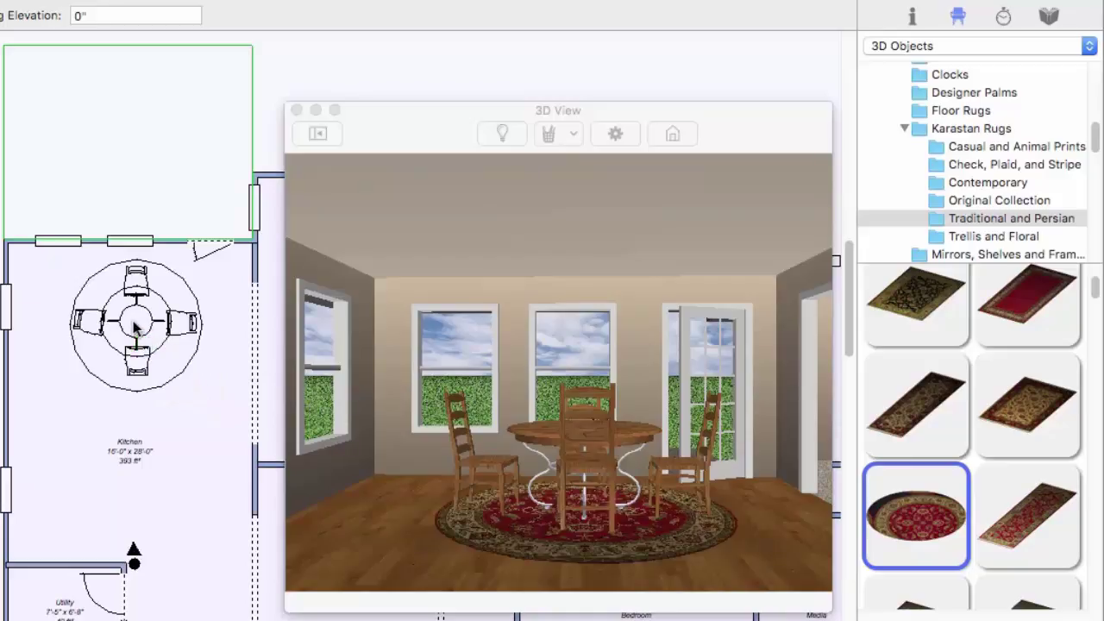
Raise the round rug to the tabletop elevation of 3'-4 1/2" using the available elevations
{"action": "left_click", "coordinate": [171, 274]}
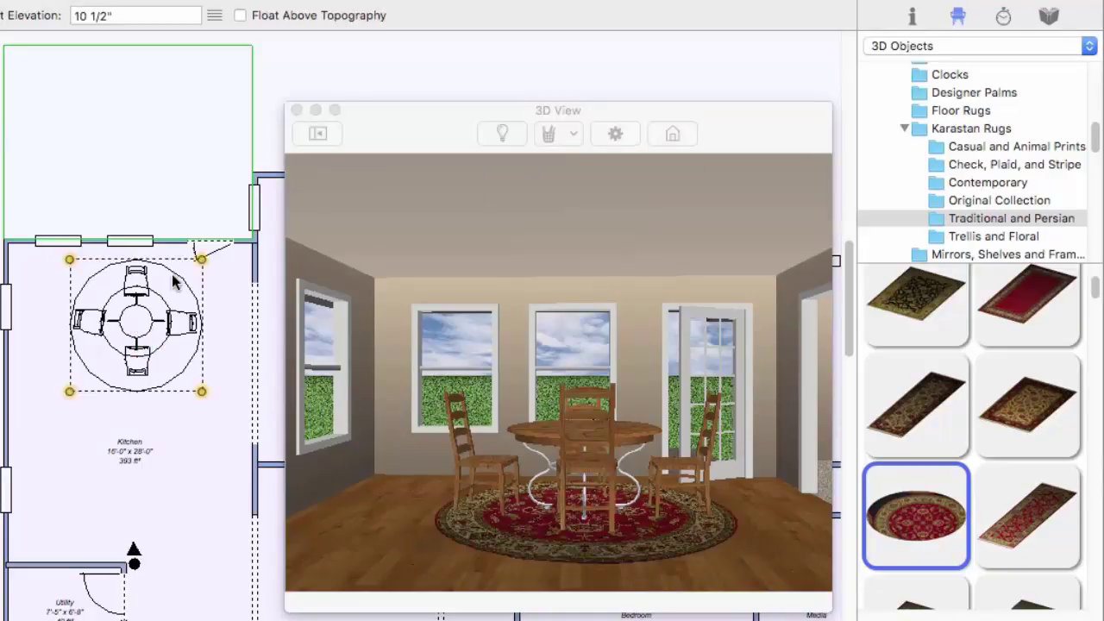
{"action": "left_click", "coordinate": [214, 16]}
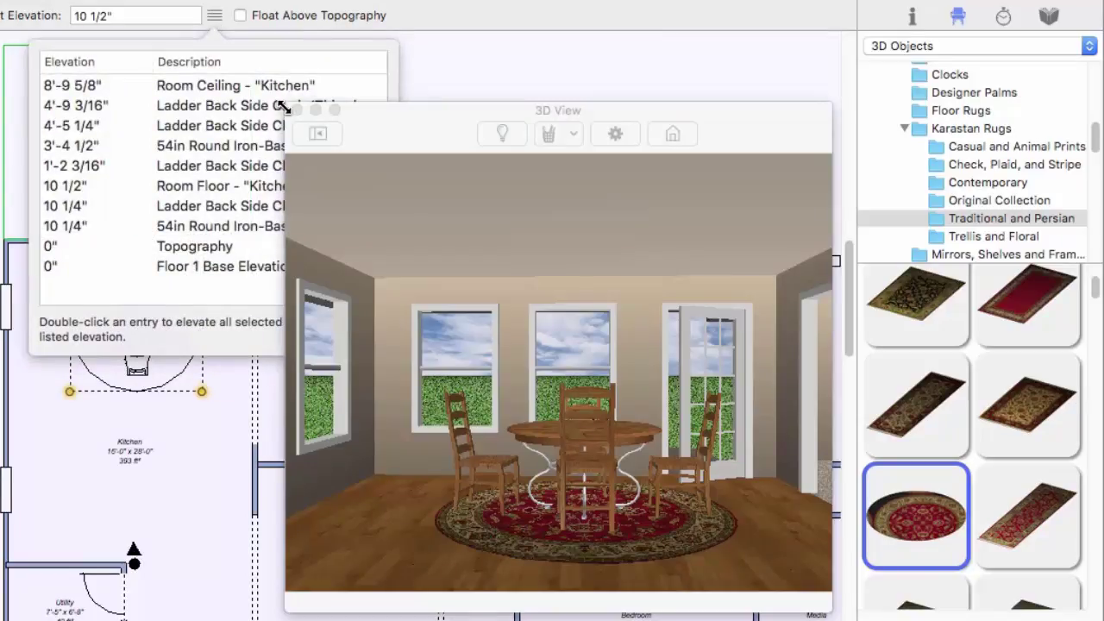
{"action": "left_click_drag", "start_coordinate": [282, 104], "coordinate": [409, 191]}
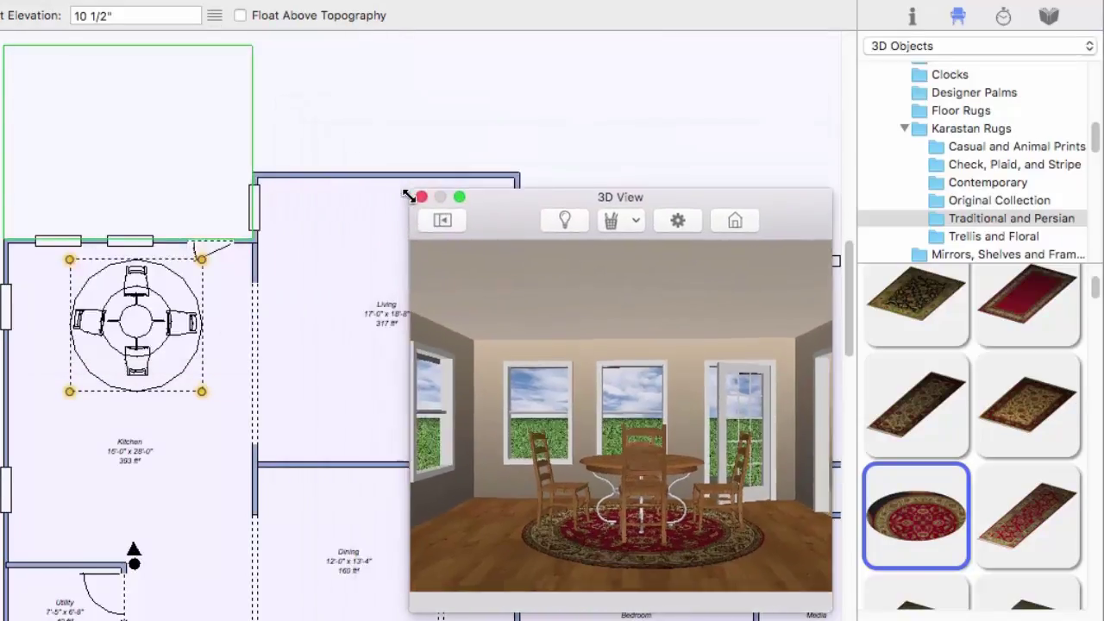
{"action": "left_click", "coordinate": [220, 15]}
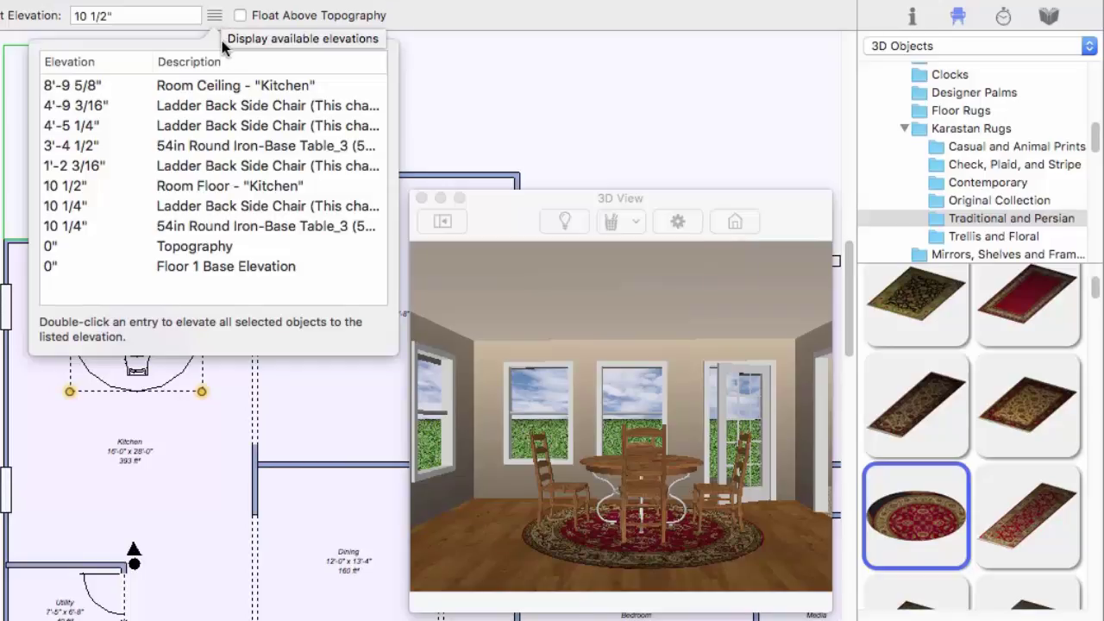
{"action": "double_click", "coordinate": [225, 153]}
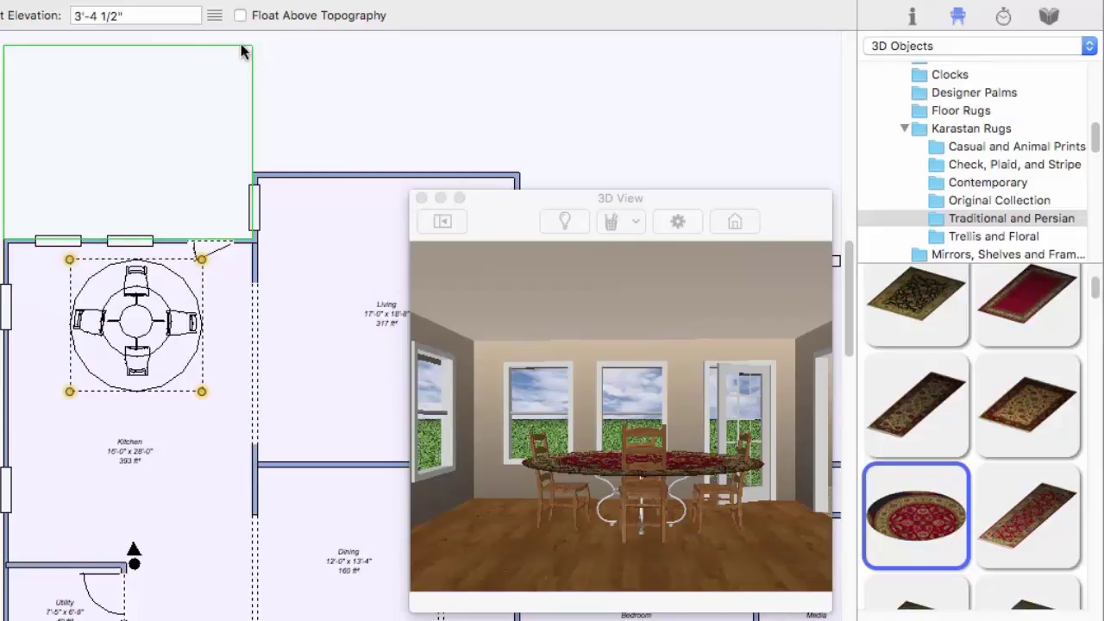
Return the rug to the Kitchen room floor elevation of 10 1/2" and enlarge the 3D View window
{"action": "left_click", "coordinate": [215, 16]}
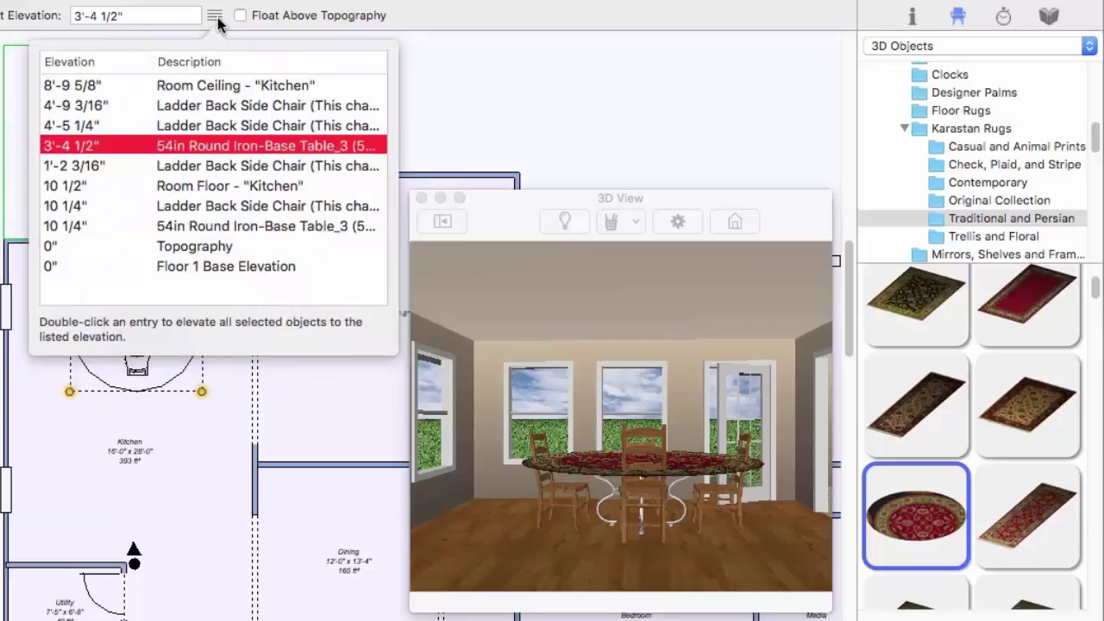
{"action": "double_click", "coordinate": [217, 186]}
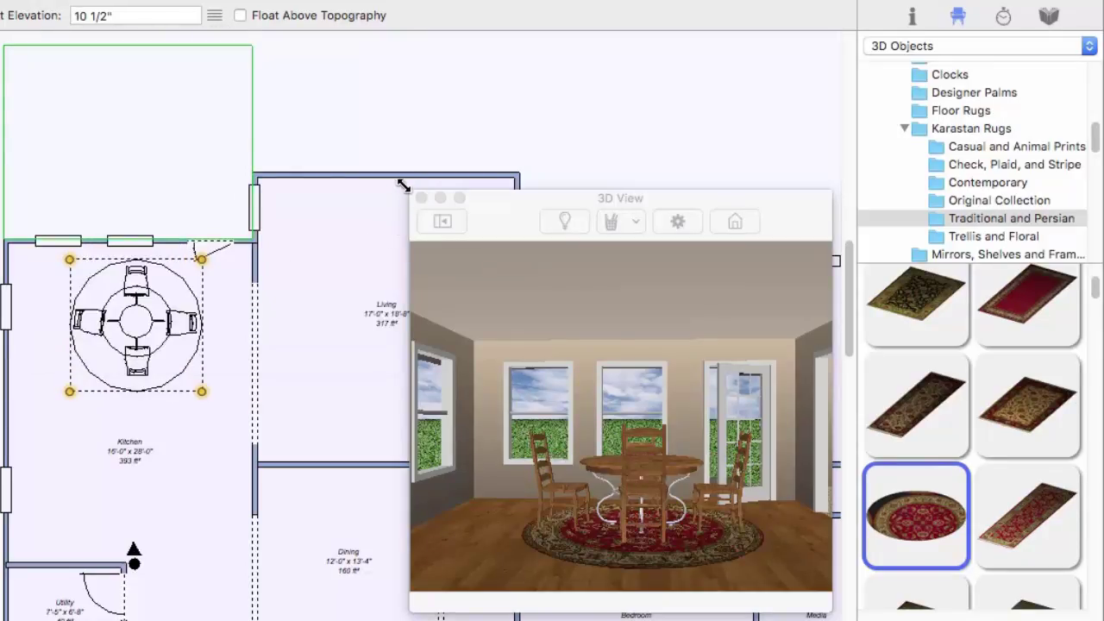
{"action": "left_click_drag", "start_coordinate": [403, 186], "coordinate": [298, 130]}
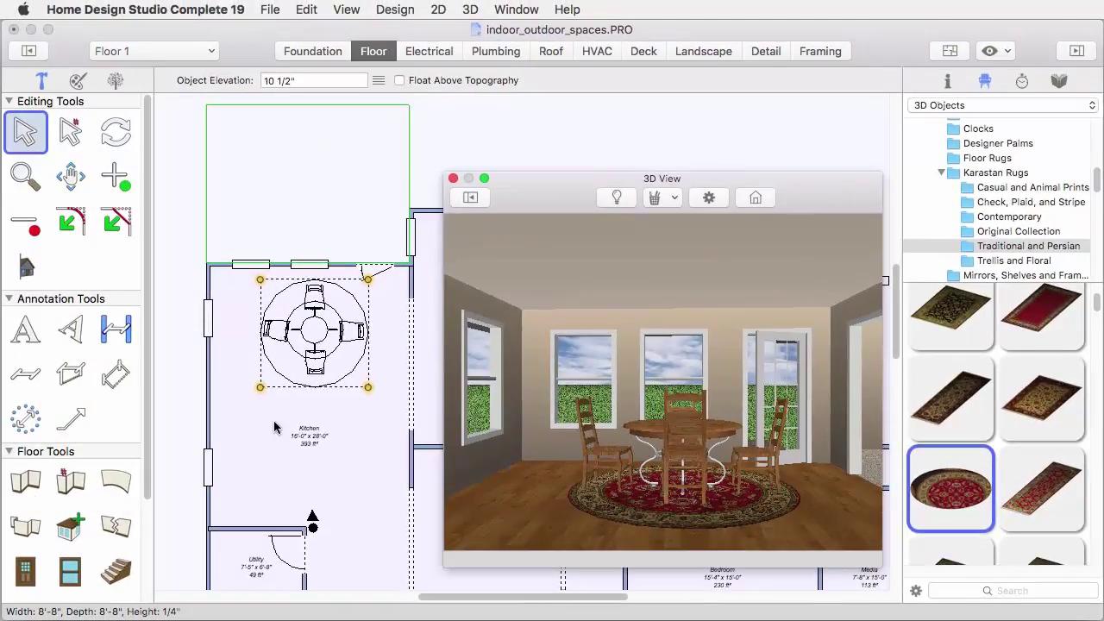
Delete the round table and its four chairs from the kitchen, keeping the rug
{"action": "left_click", "coordinate": [173, 296]}
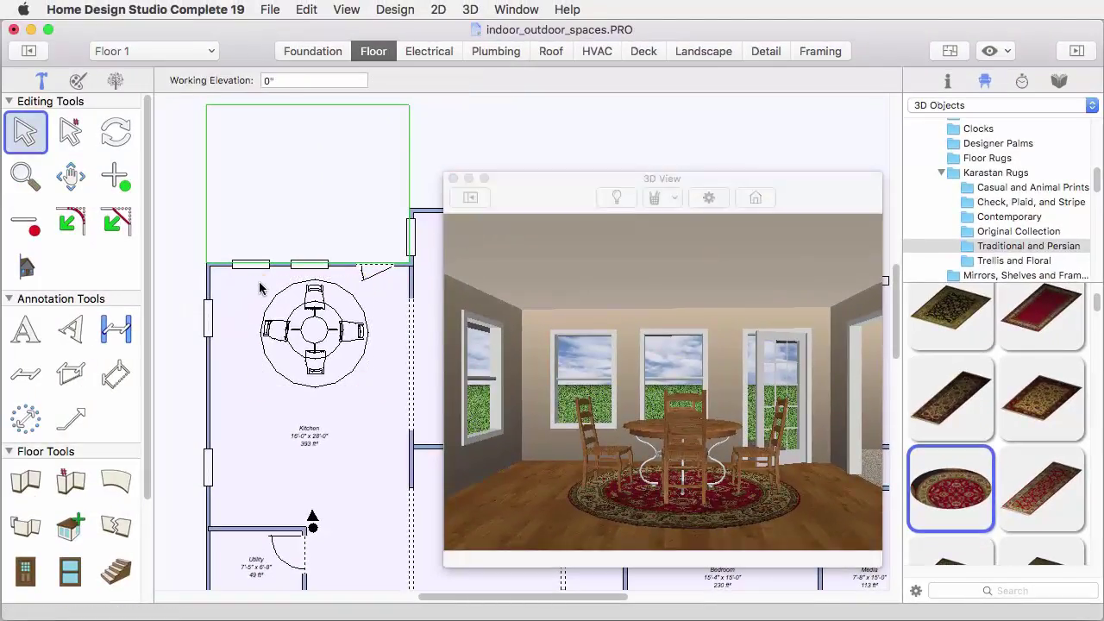
{"action": "left_click_drag", "start_coordinate": [256, 278], "coordinate": [365, 381]}
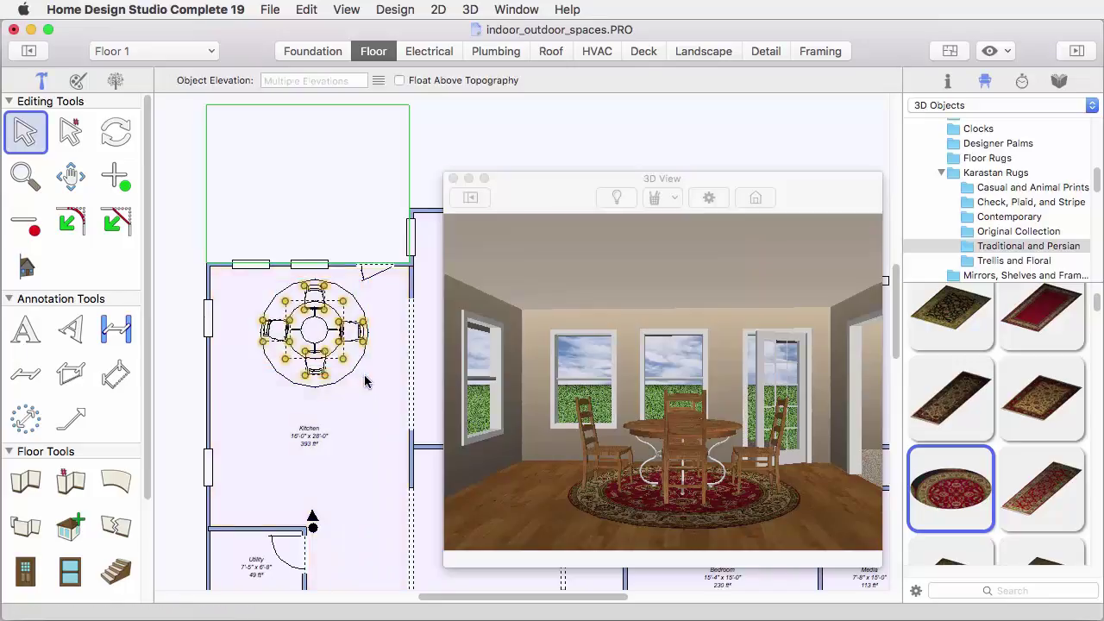
{"action": "key", "text": "Delete"}
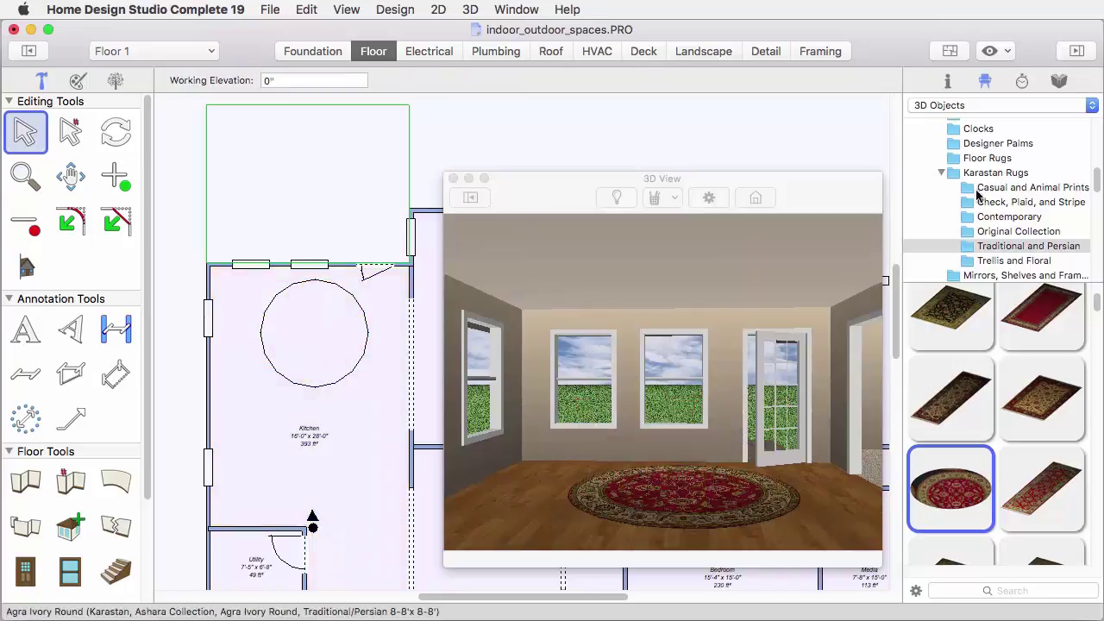
Place the Eat-In Kitchen template with round table, four upholstered chairs and sideboard over the rug, at the Kitchen floor elevation of 10 1/2"
{"action": "left_click", "coordinate": [1009, 106]}
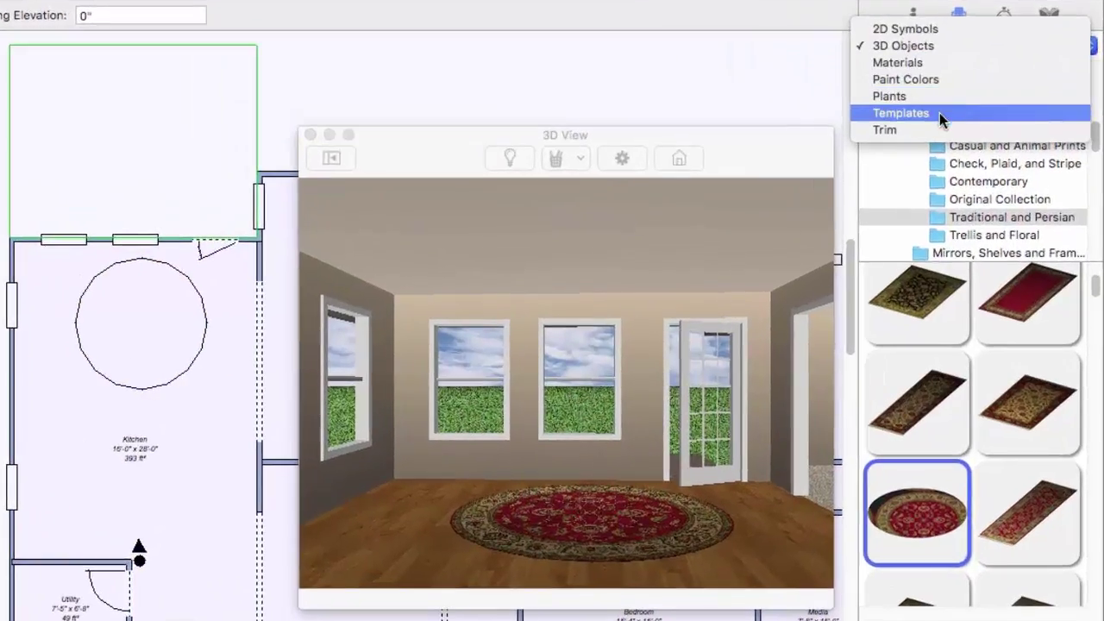
{"action": "left_click", "coordinate": [950, 130]}
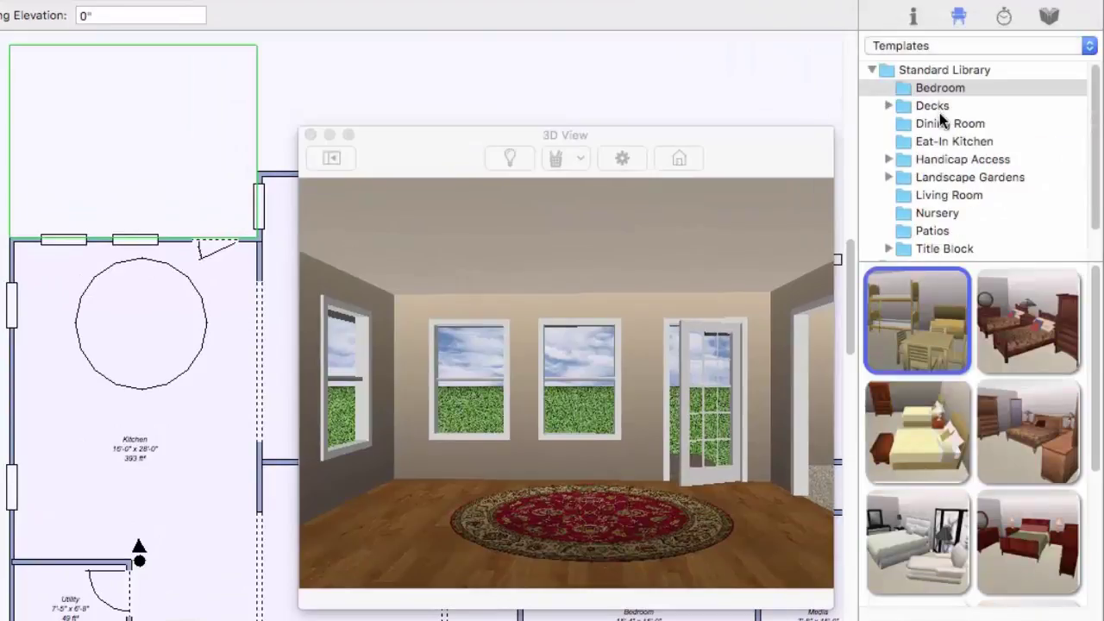
{"action": "left_click", "coordinate": [918, 143]}
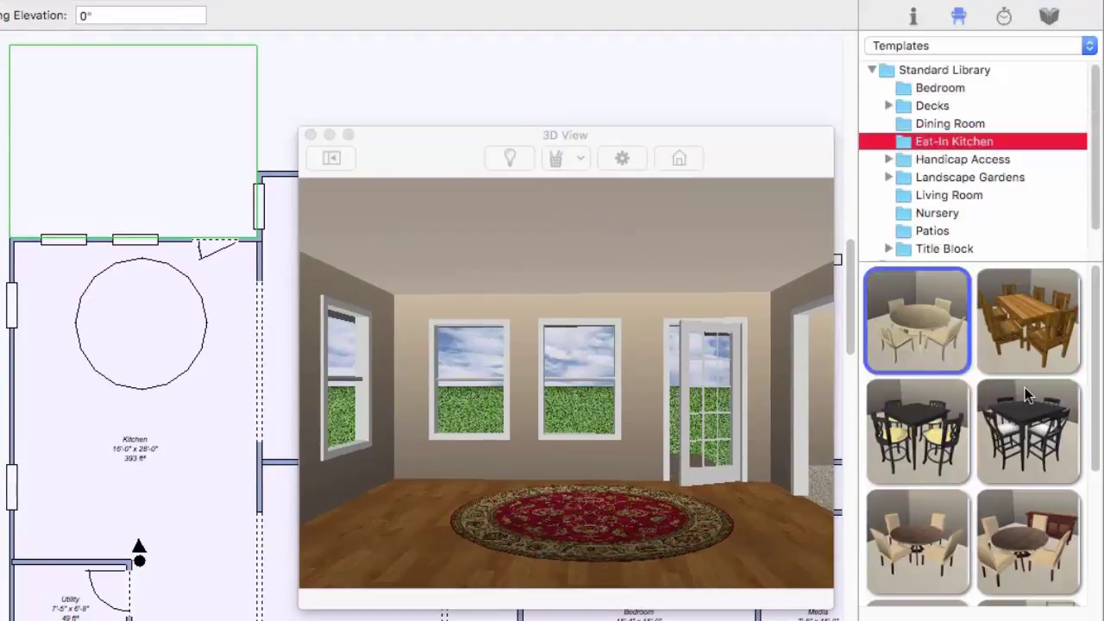
{"action": "left_click", "coordinate": [1015, 533]}
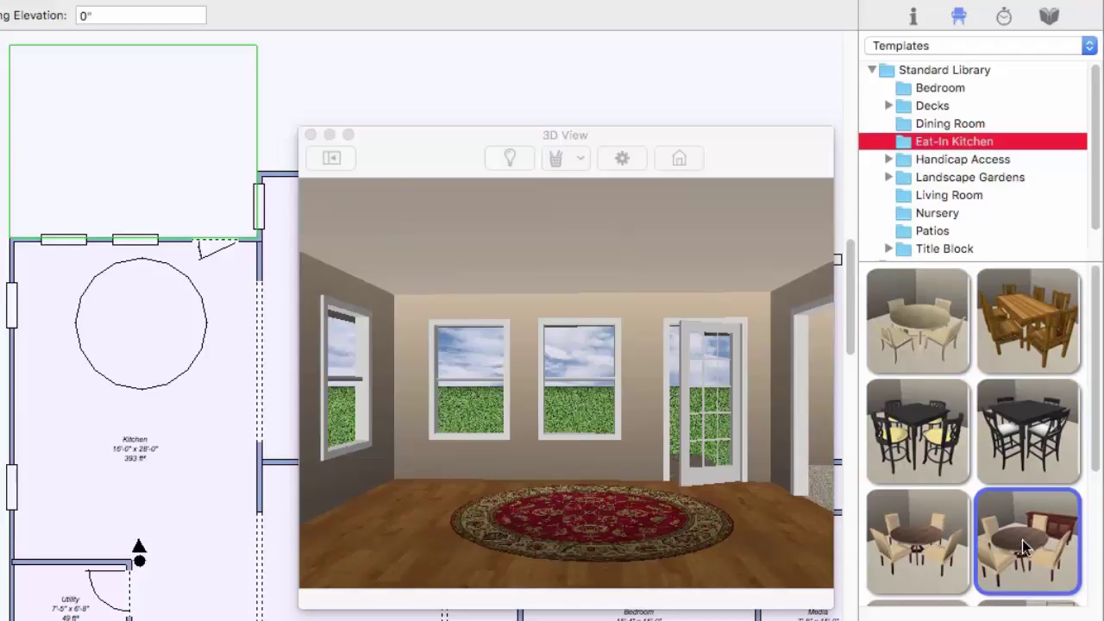
{"action": "left_click_drag", "start_coordinate": [1022, 540], "coordinate": [138, 326]}
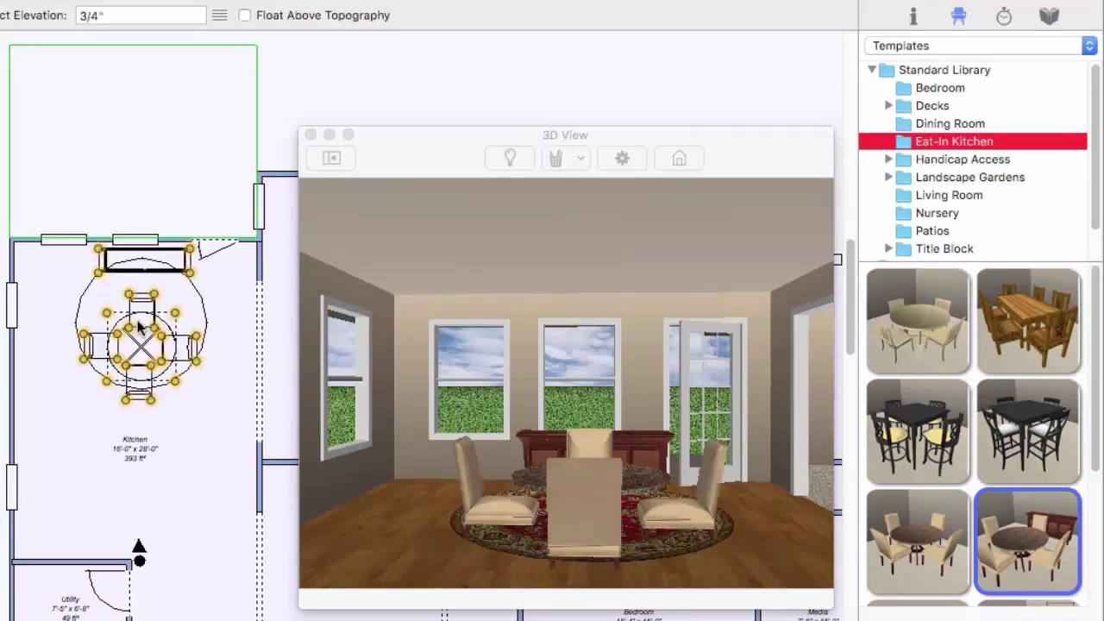
{"action": "left_click", "coordinate": [220, 15]}
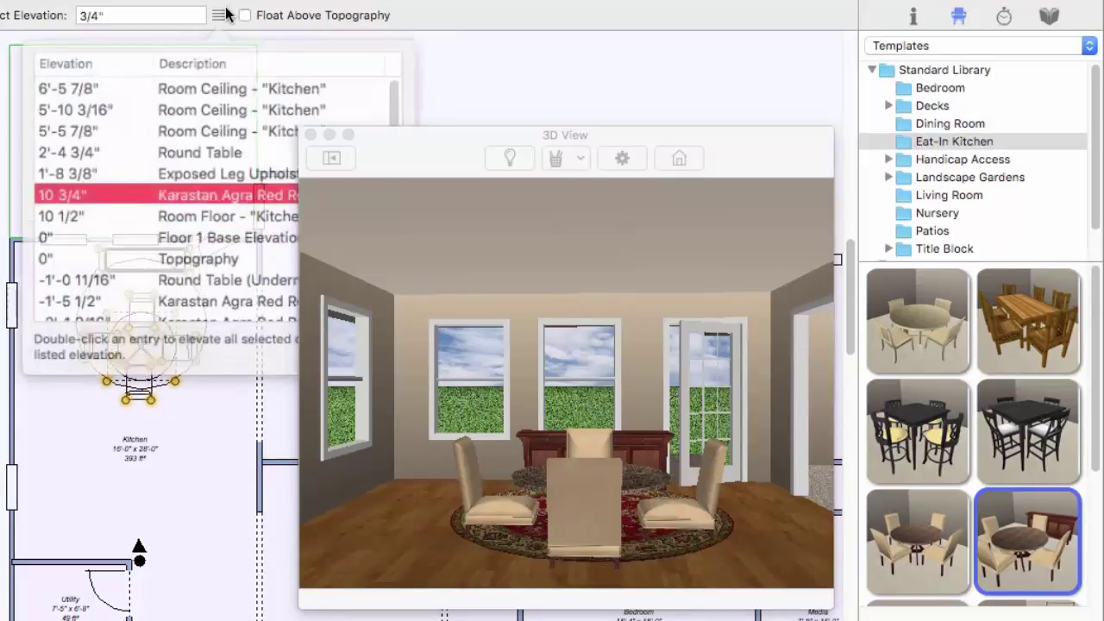
{"action": "double_click", "coordinate": [187, 214]}
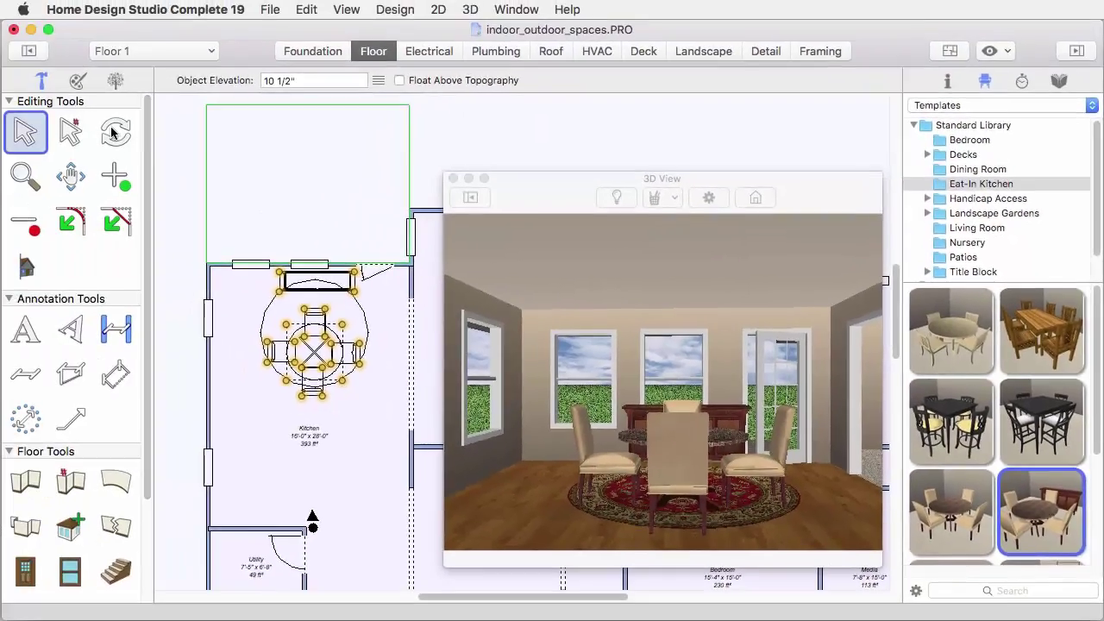
Rotate the whole dining set about 90° counterclockwise so the sideboard stands along the kitchen's left wall side
{"action": "left_click", "coordinate": [116, 131]}
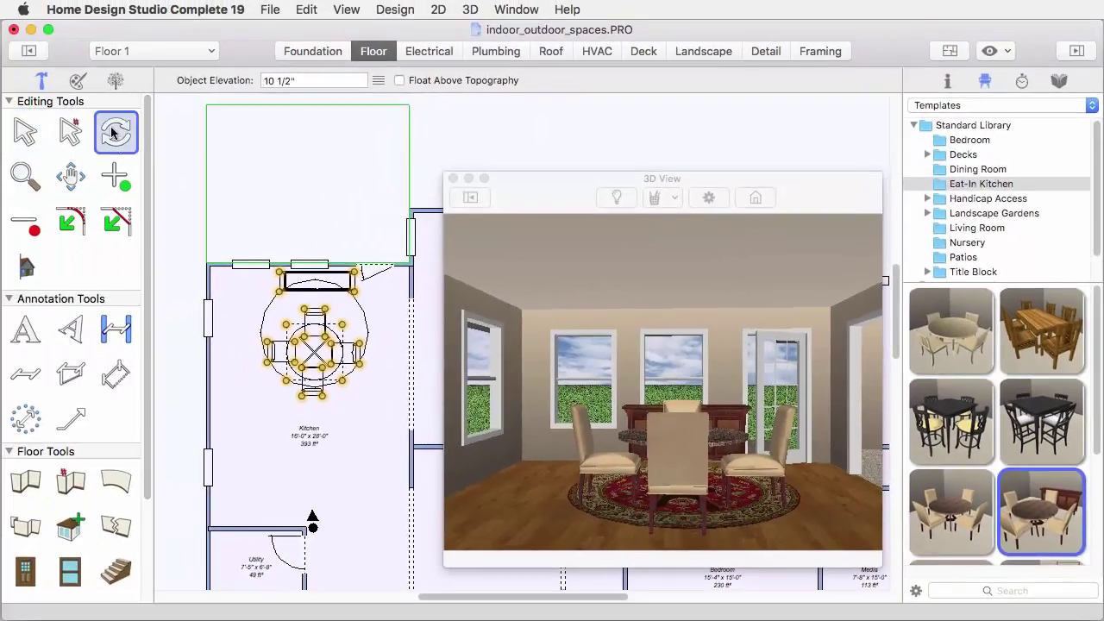
{"action": "left_click_drag", "start_coordinate": [279, 273], "coordinate": [253, 371]}
{"action": "left_click_drag", "start_coordinate": [253, 369], "coordinate": [251, 368]}
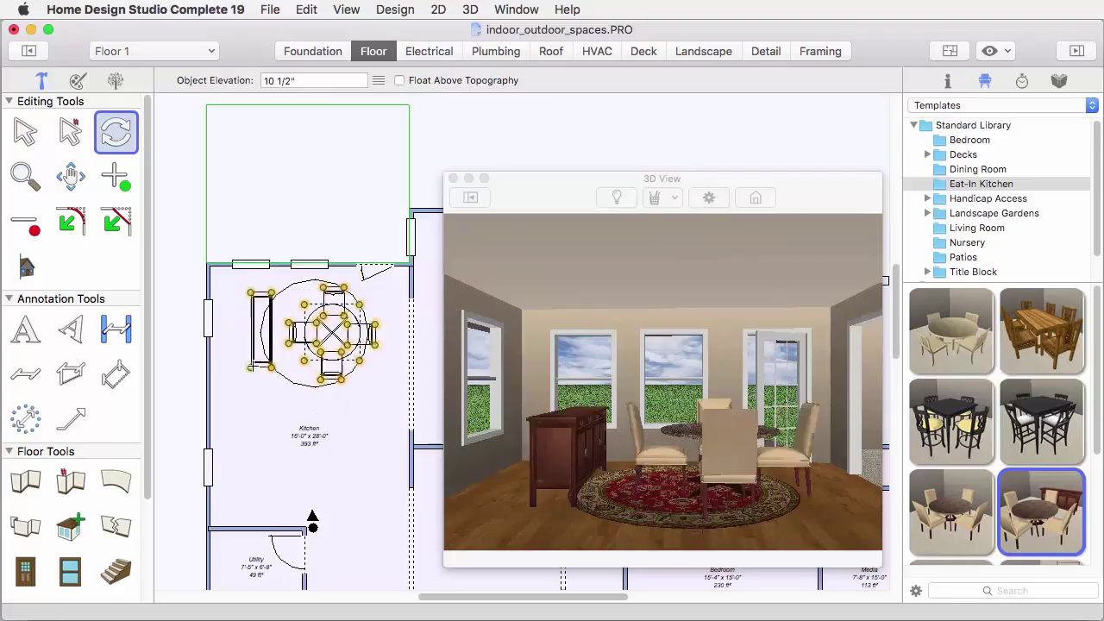
Move the dining set left and nudge it until the table is centered on the rug, then clear the selection
{"action": "left_click", "coordinate": [19, 137]}
{"action": "left_click_drag", "start_coordinate": [337, 319], "coordinate": [316, 317]}
{"action": "key", "text": "Left"}
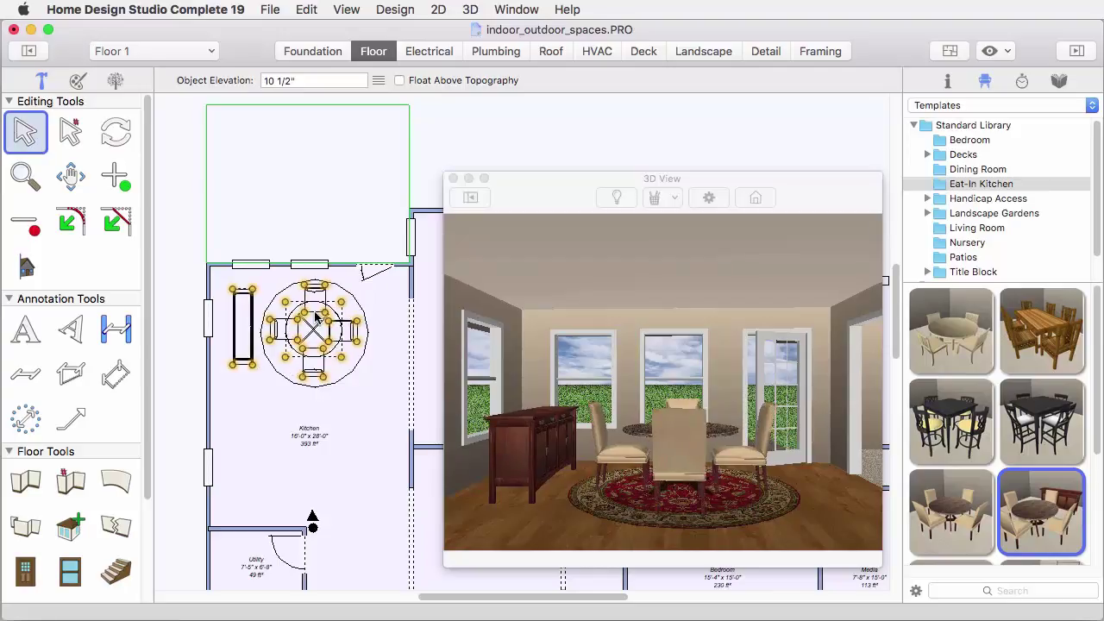
{"action": "key", "text": "Down"}
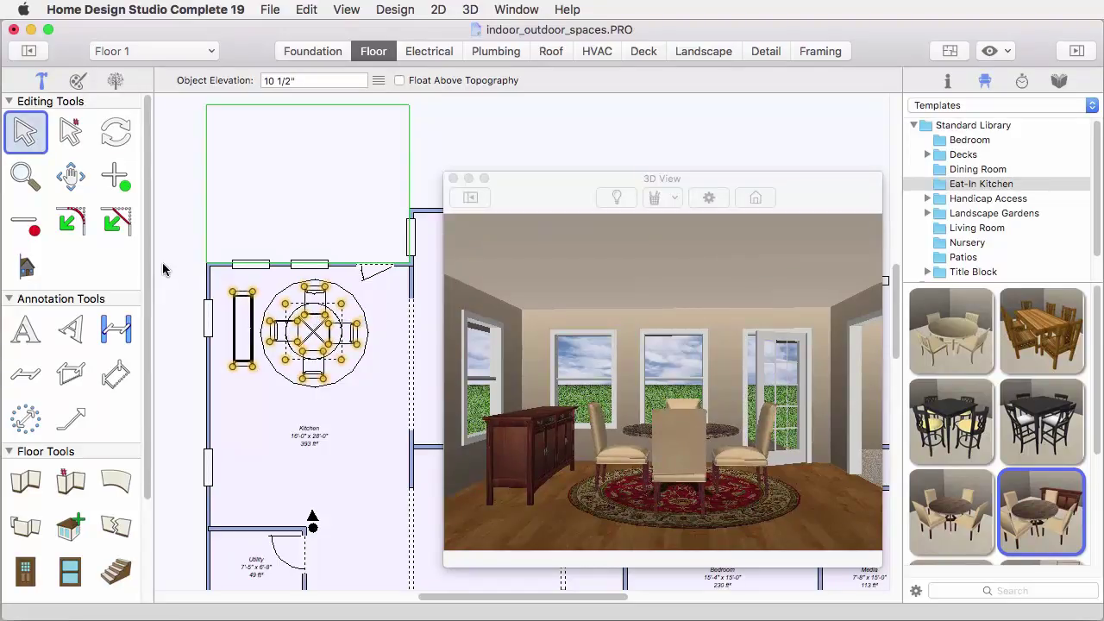
{"action": "left_click", "coordinate": [162, 262]}
Move the sideboard against the kitchen's left wall and nudge it down until it sits between the two windows
{"action": "left_click", "coordinate": [241, 325]}
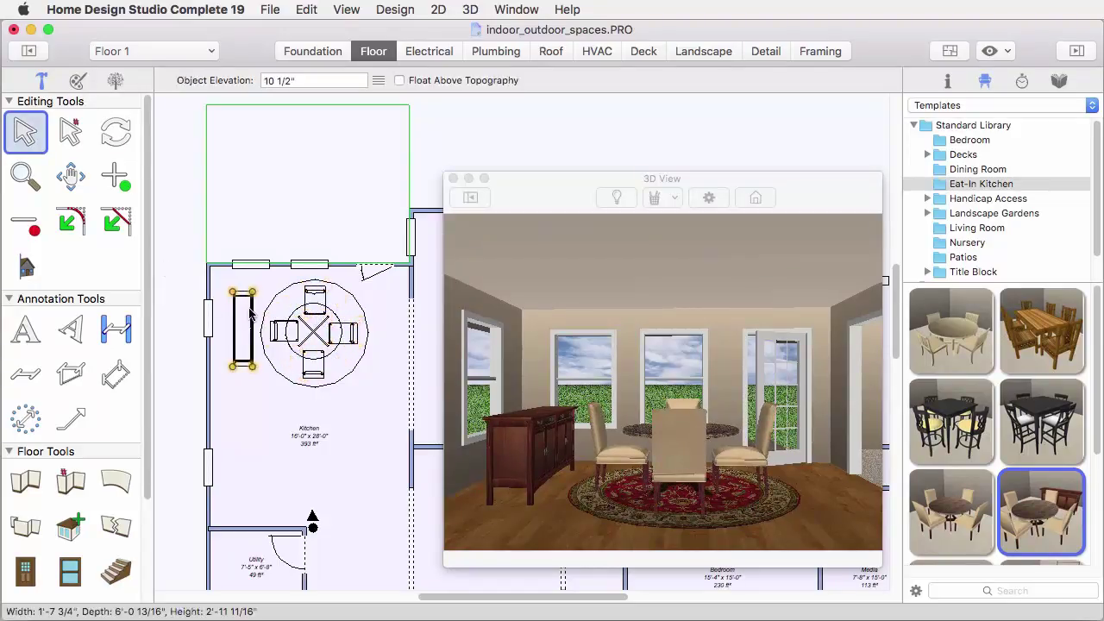
{"action": "left_click_drag", "start_coordinate": [250, 316], "coordinate": [229, 366]}
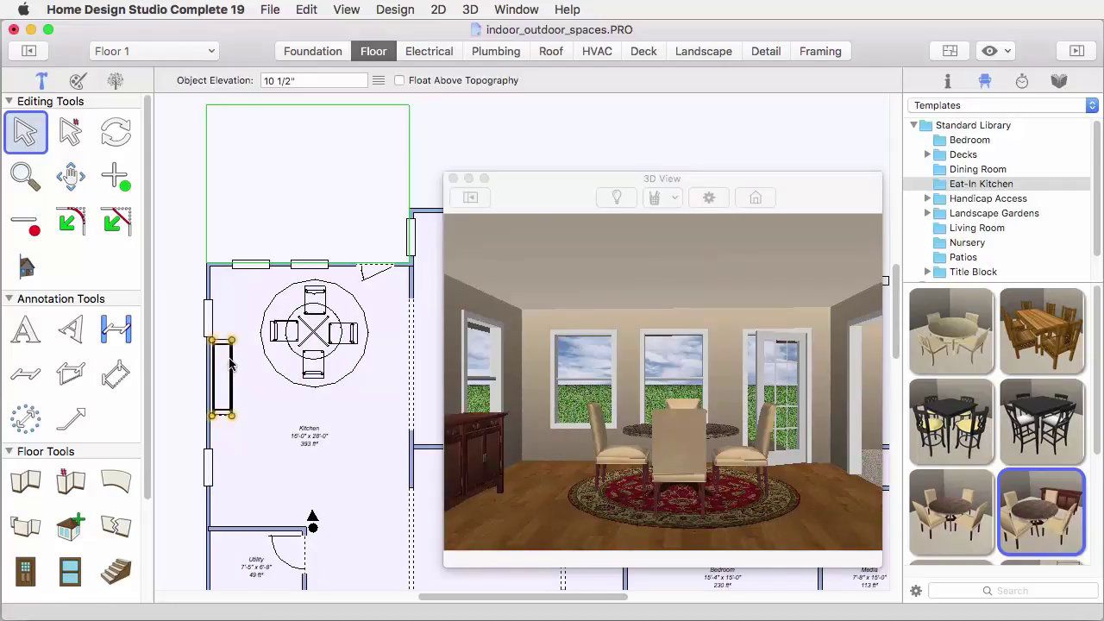
{"action": "key", "text": "Down"}
{"action": "key", "text": "Down"}
{"action": "key", "text": "Down"}
{"action": "key", "text": "Down"}
{"action": "key", "text": "Down"}
{"action": "key", "text": "Down"}
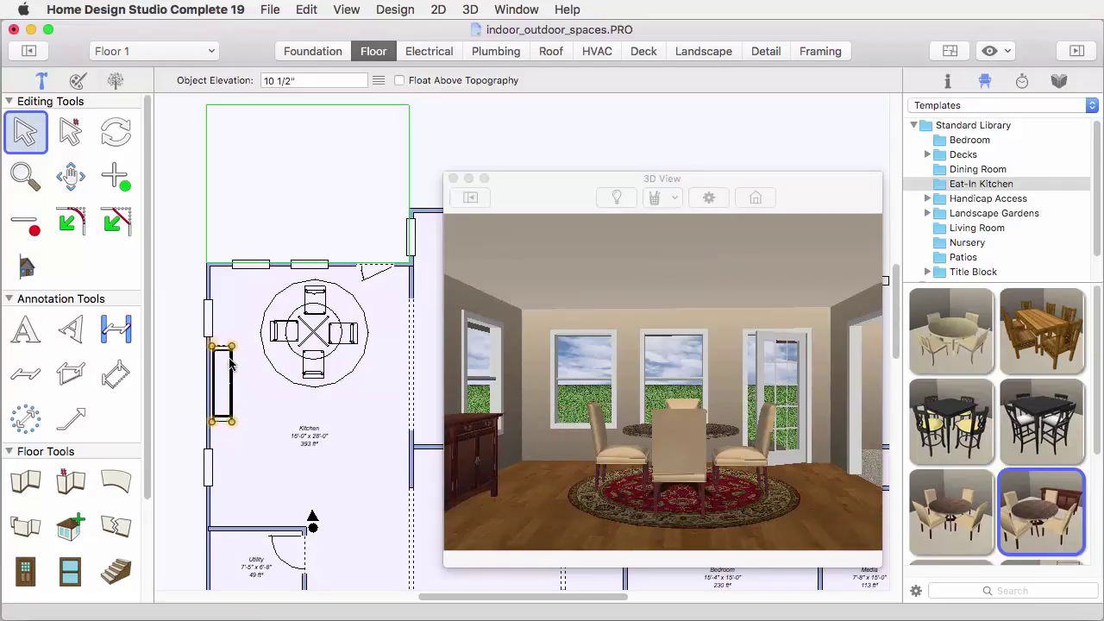
Apply the Brocade_Orange material from the Fabric and Upholstery patterns to the front chair's upholstery in 3D, using Smart Grouping
{"action": "left_click", "coordinate": [947, 107]}
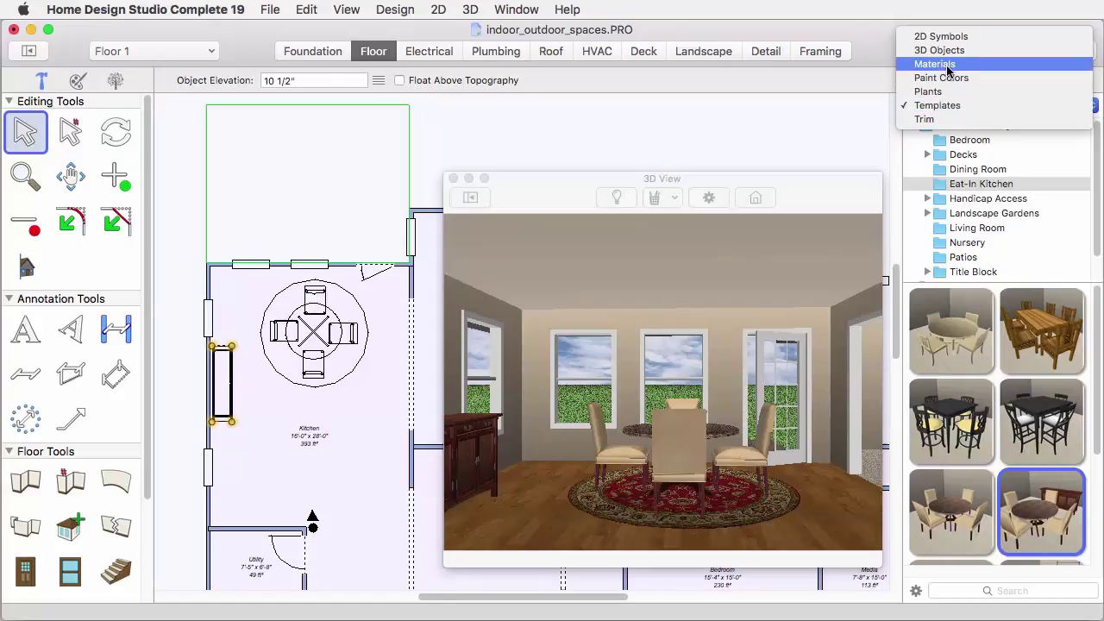
{"action": "left_click", "coordinate": [947, 66]}
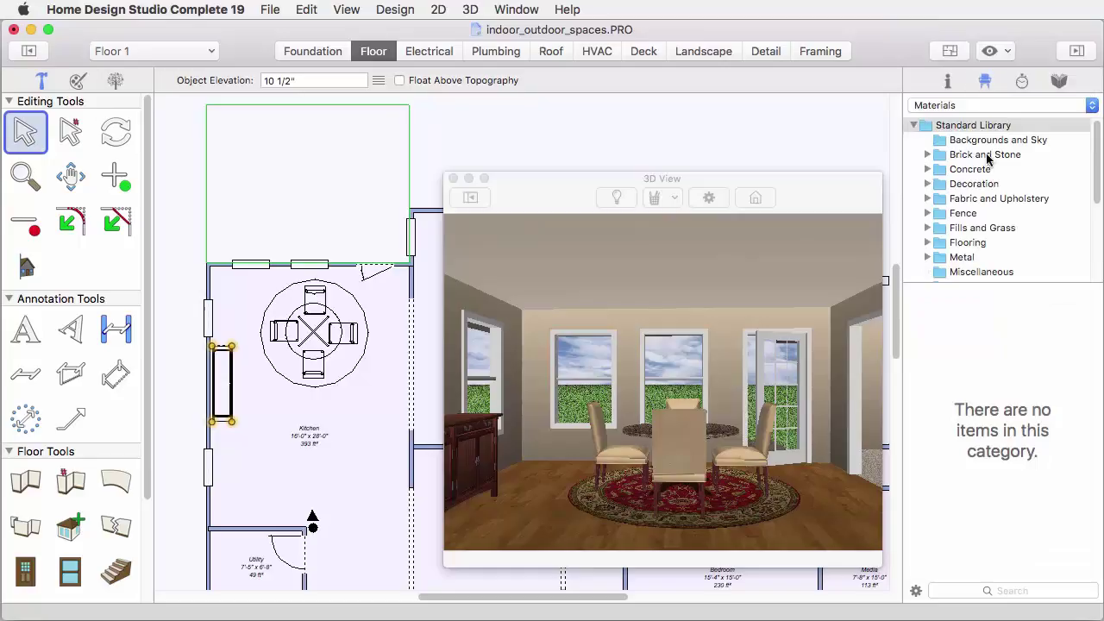
{"action": "left_click", "coordinate": [928, 198]}
{"action": "scroll", "coordinate": [966, 206], "scroll_direction": "down", "scroll_amount": 1}
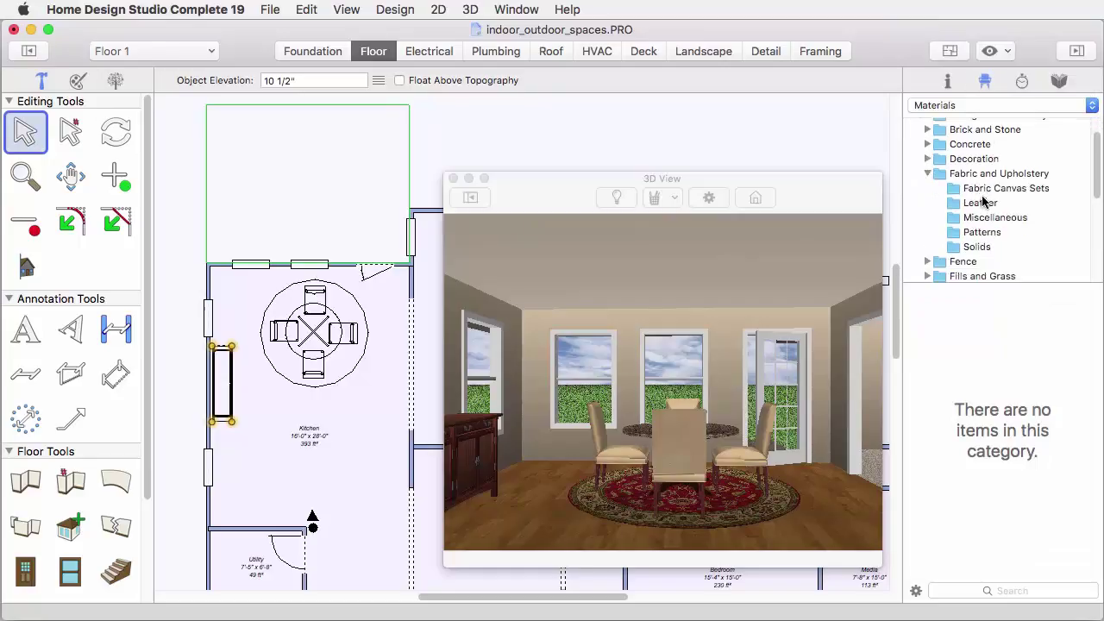
{"action": "left_click", "coordinate": [981, 230]}
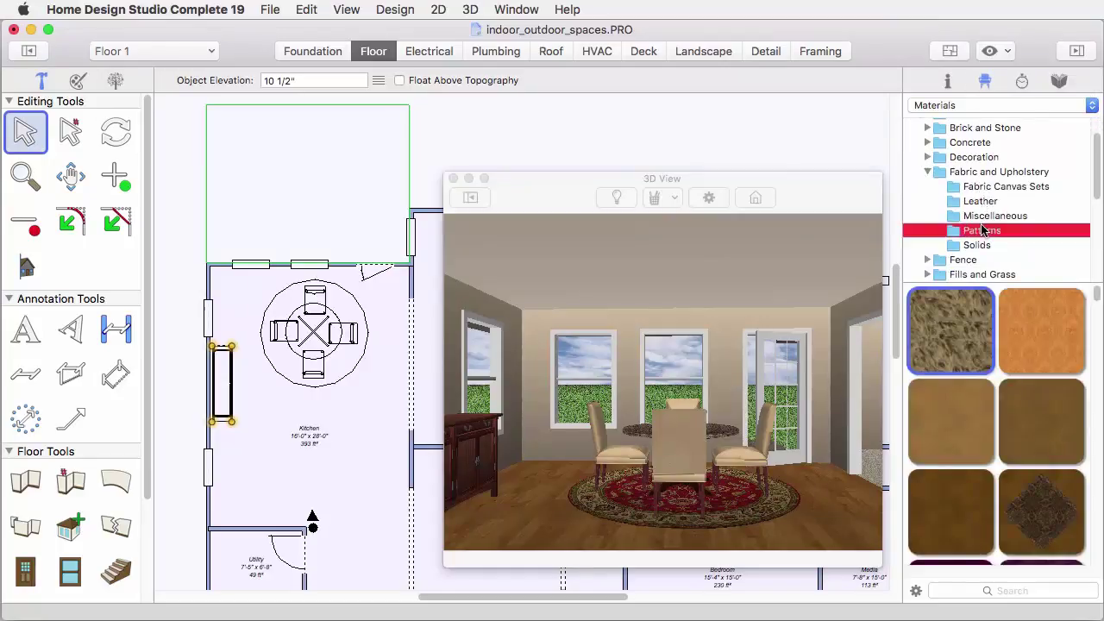
{"action": "left_click", "coordinate": [1040, 330]}
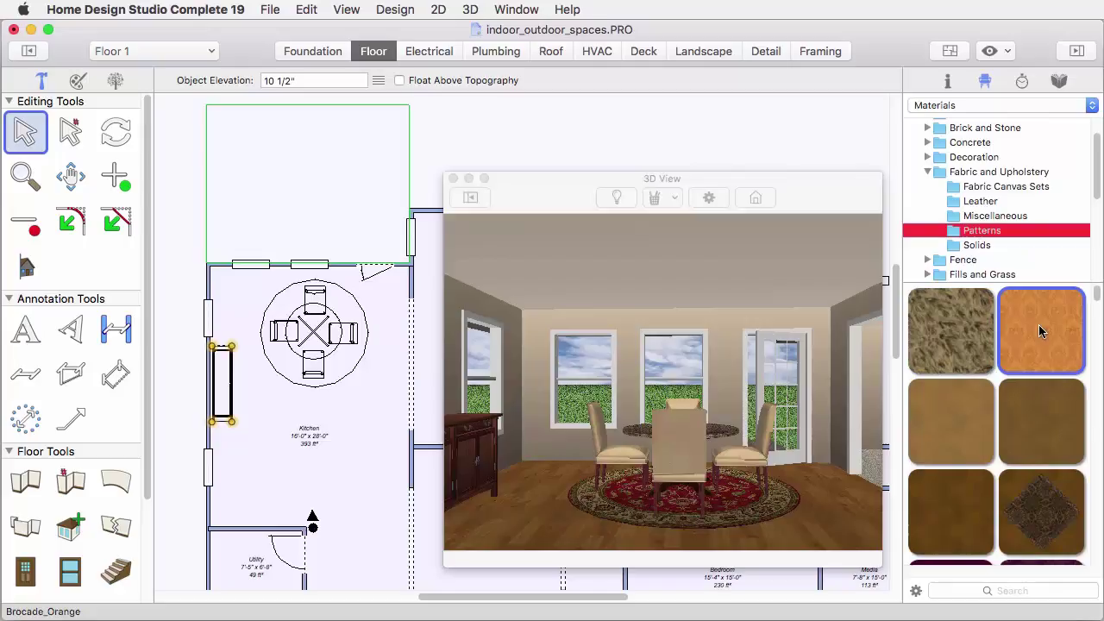
{"action": "left_click_drag", "start_coordinate": [1040, 331], "coordinate": [687, 444]}
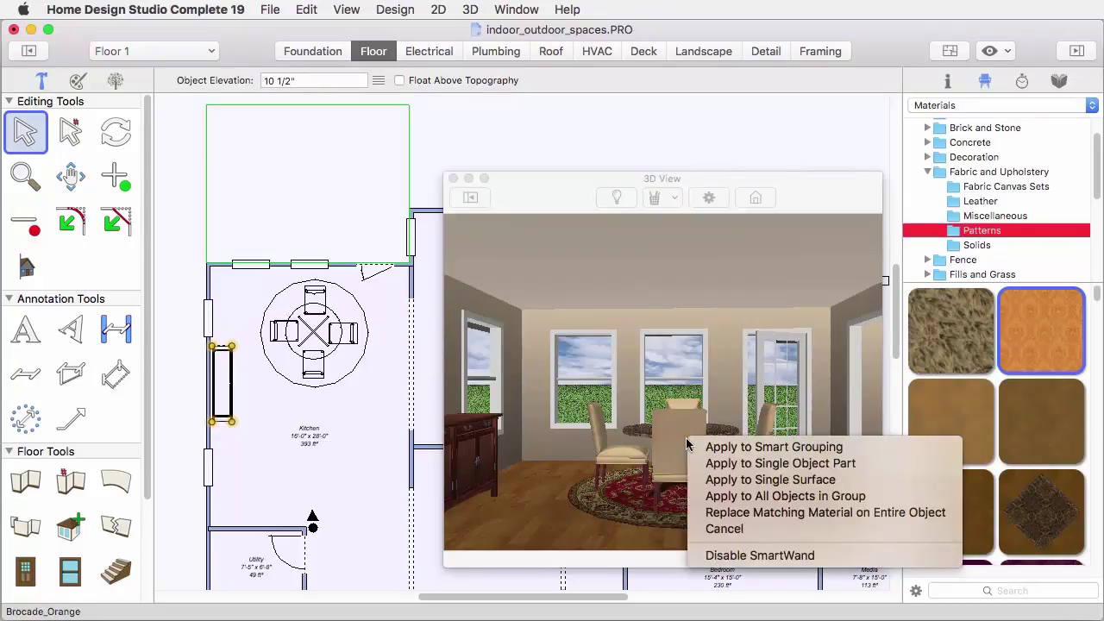
{"action": "left_click", "coordinate": [809, 447]}
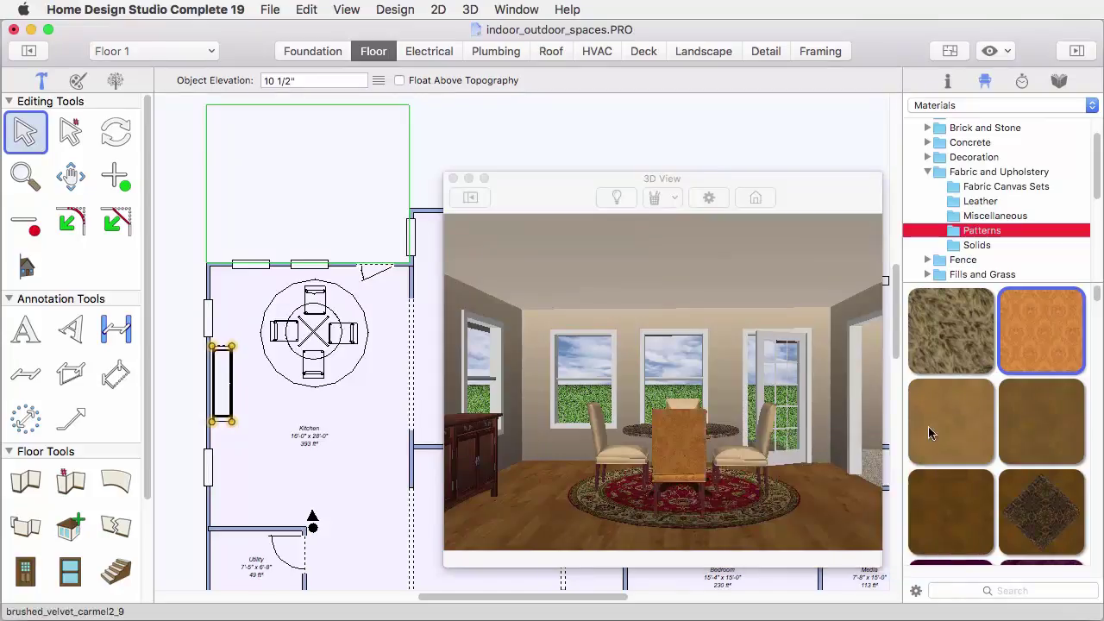
Apply Brocade_Orange to the upholstery of the right, rear and left chairs in 3D, using Smart Grouping for each
{"action": "left_click", "coordinate": [749, 455]}
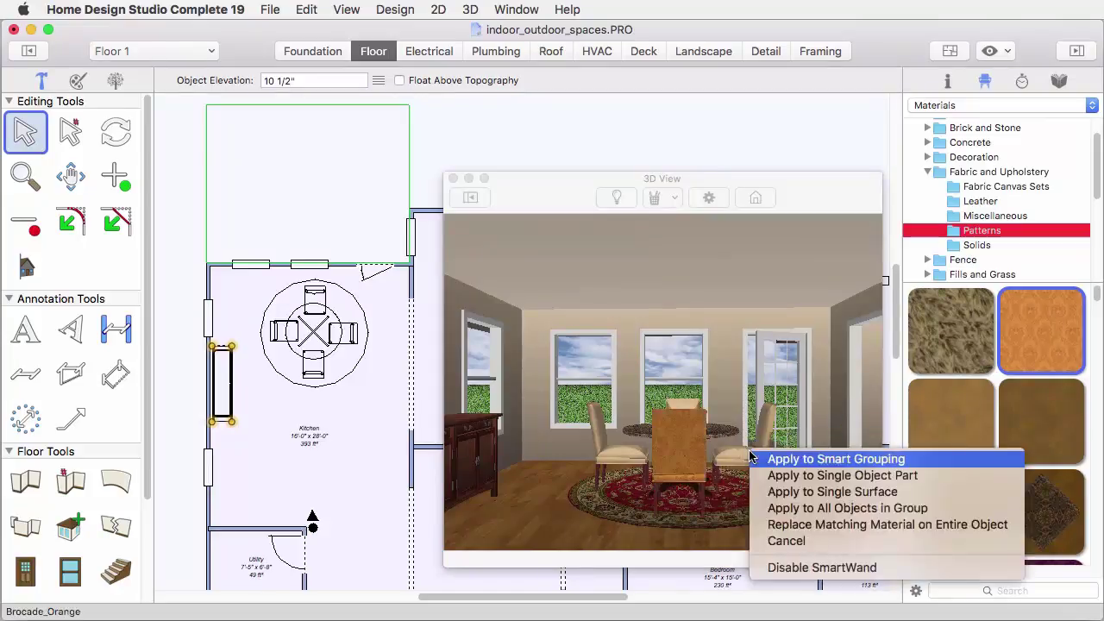
{"action": "left_click", "coordinate": [778, 462]}
{"action": "left_click_drag", "start_coordinate": [1039, 349], "coordinate": [715, 414]}
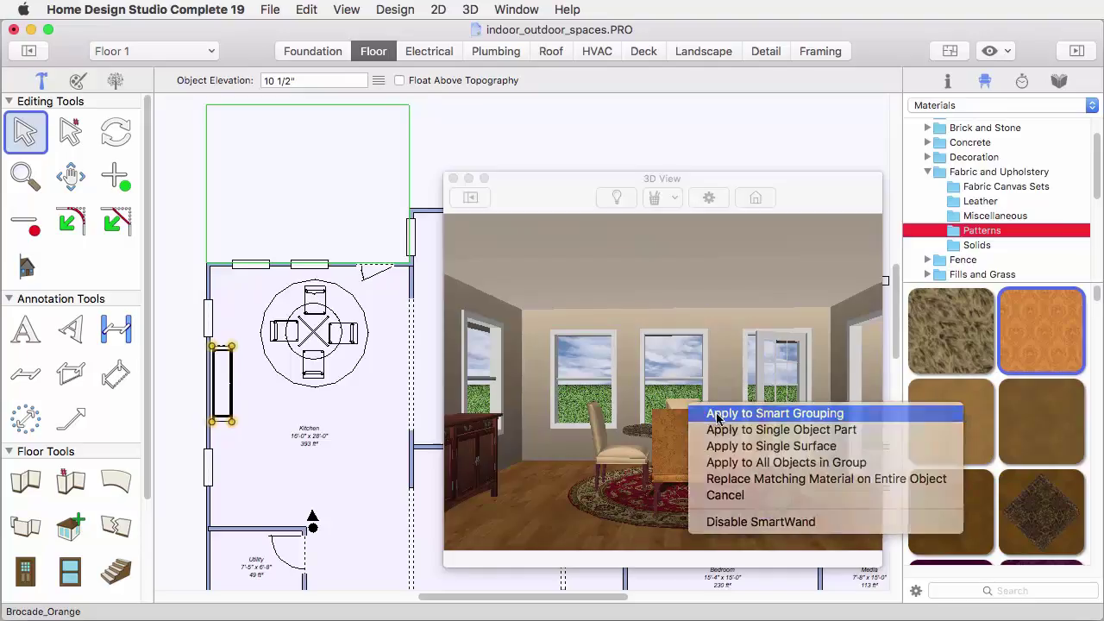
{"action": "left_click", "coordinate": [717, 417]}
{"action": "left_click_drag", "start_coordinate": [1027, 345], "coordinate": [636, 452]}
{"action": "left_click", "coordinate": [693, 463]}
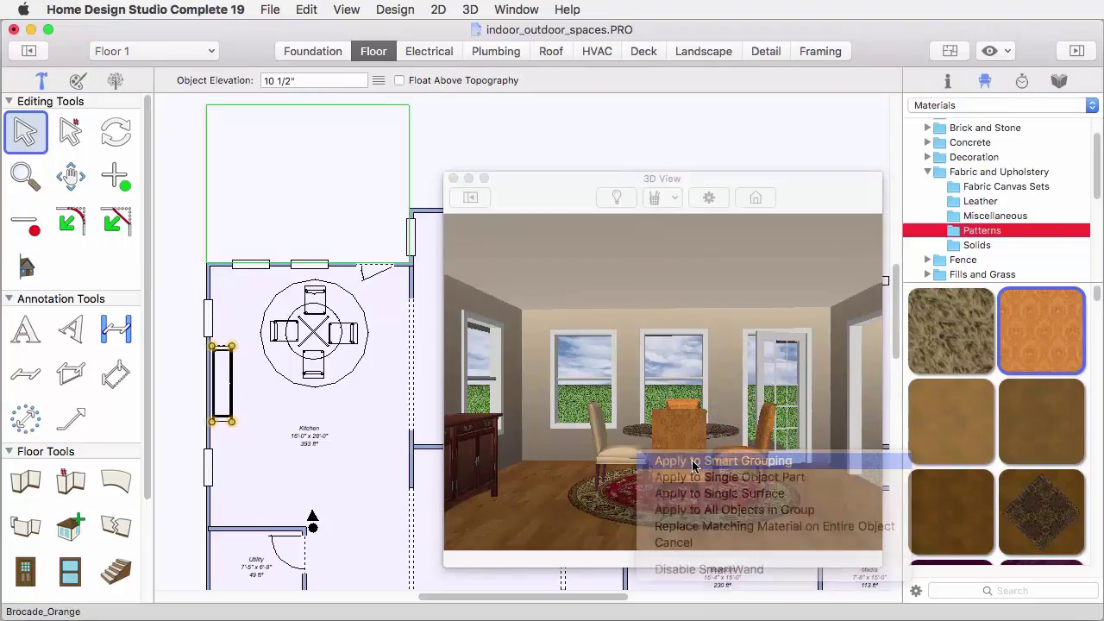